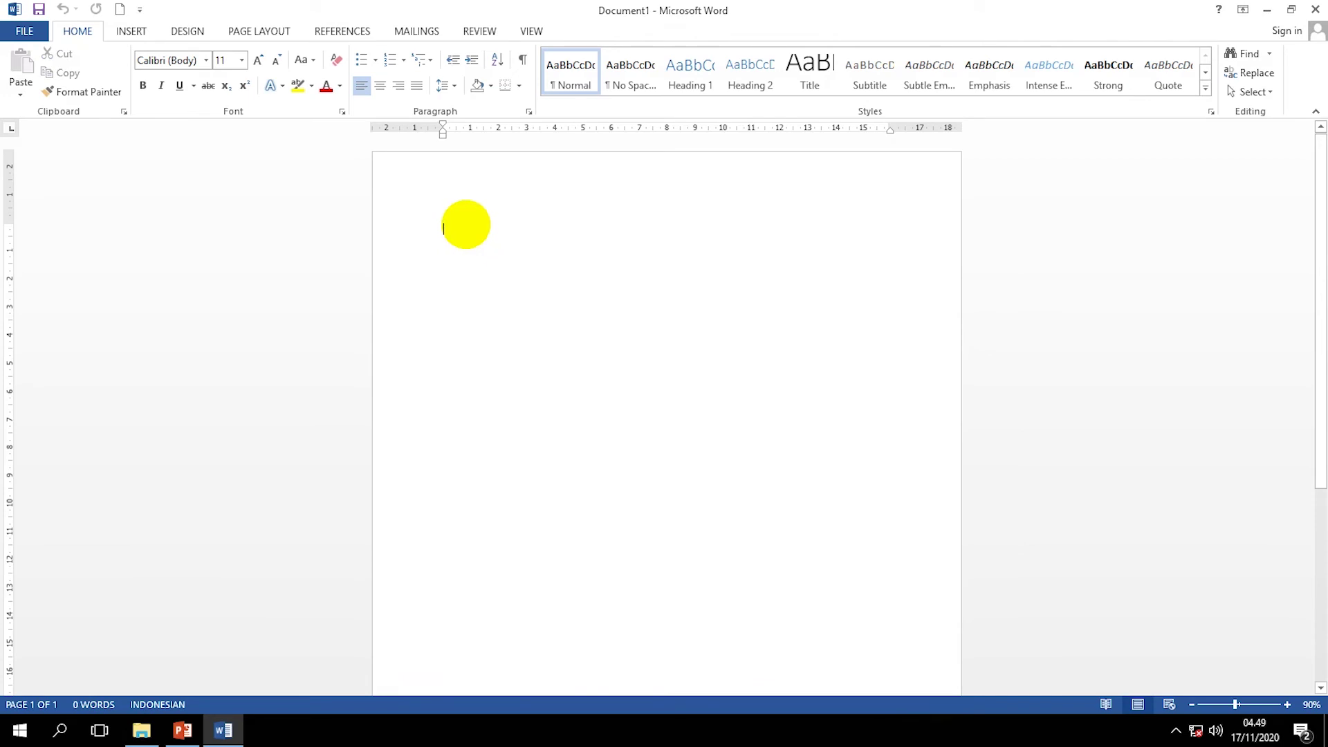
Write the question "Apa yang di maksud dengan PC" on the first line of the blank document
type("apa")
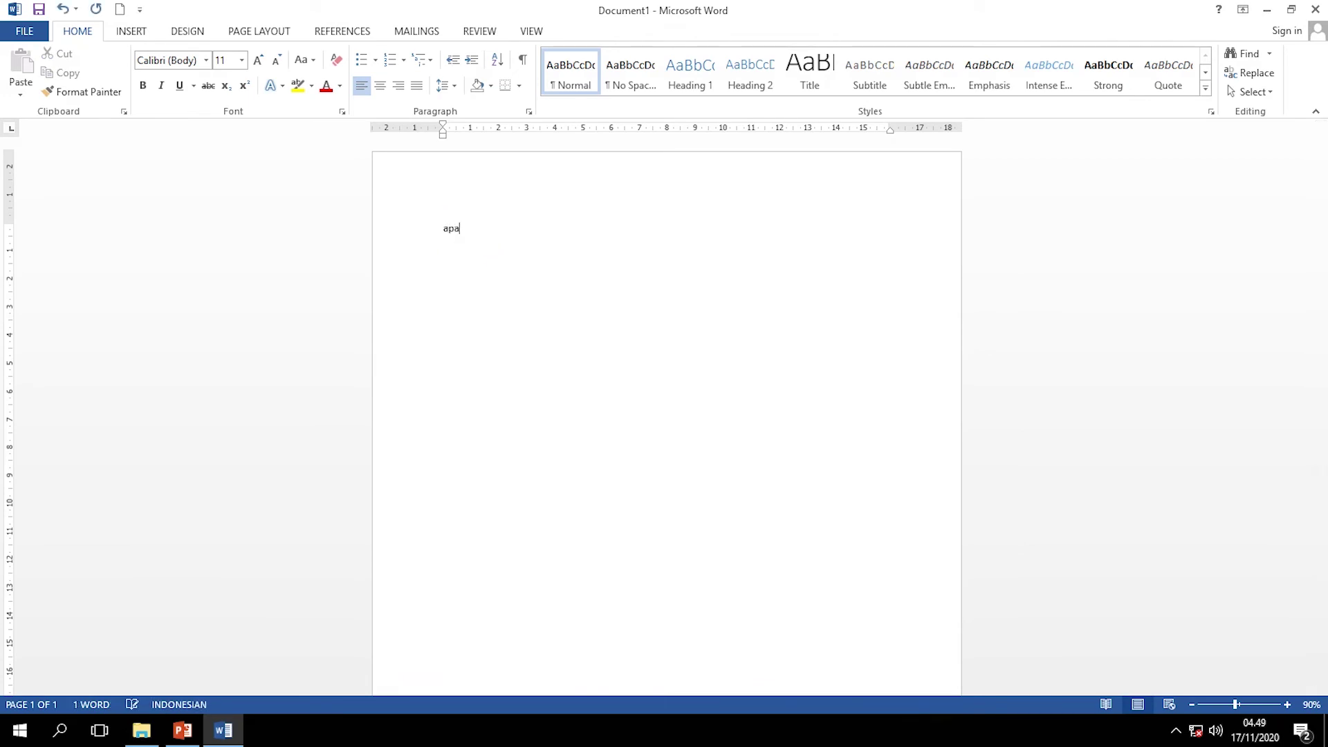
type(" yang di maksud dengan PC")
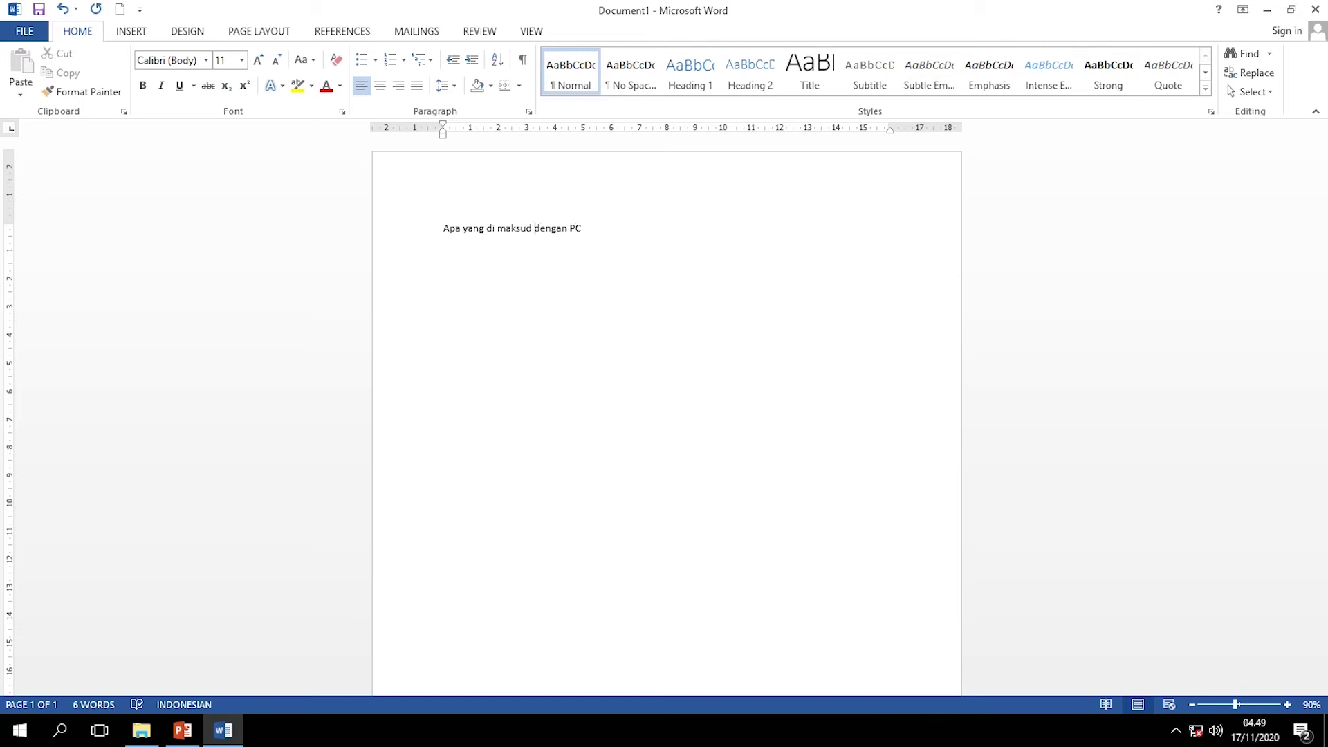
Reword the question so that it reads "Singkatan dari apakah PC?"
key("BackSpace")
key("BackSpace")
key("BackSpace")
key("BackSpace")
key("BackSpace")
key("BackSpace")
key("BackSpace")
key("BackSpace")
key("BackSpace")
key("BackSpace")
key("BackSpace")
key("BackSpace")
key("BackSpace")
key("BackSpace")
key("BackSpace")
key("BackSpace")
key("BackSpace")
key("BackSpace")
type("singkatan dr")
key("BackSpace")
key("BackSpace")
type("ari ")
type("apaka")
type("h ")
type("k")
type("ata")
key("BackSpace")
key("BackSpace")
key("BackSpace")
key("BackSpace")
key("BackSpace")
key("Delete")
key("Delete")
key("Delete")
key("Delete")
key("Delete")
key("Delete")
key("Delete")
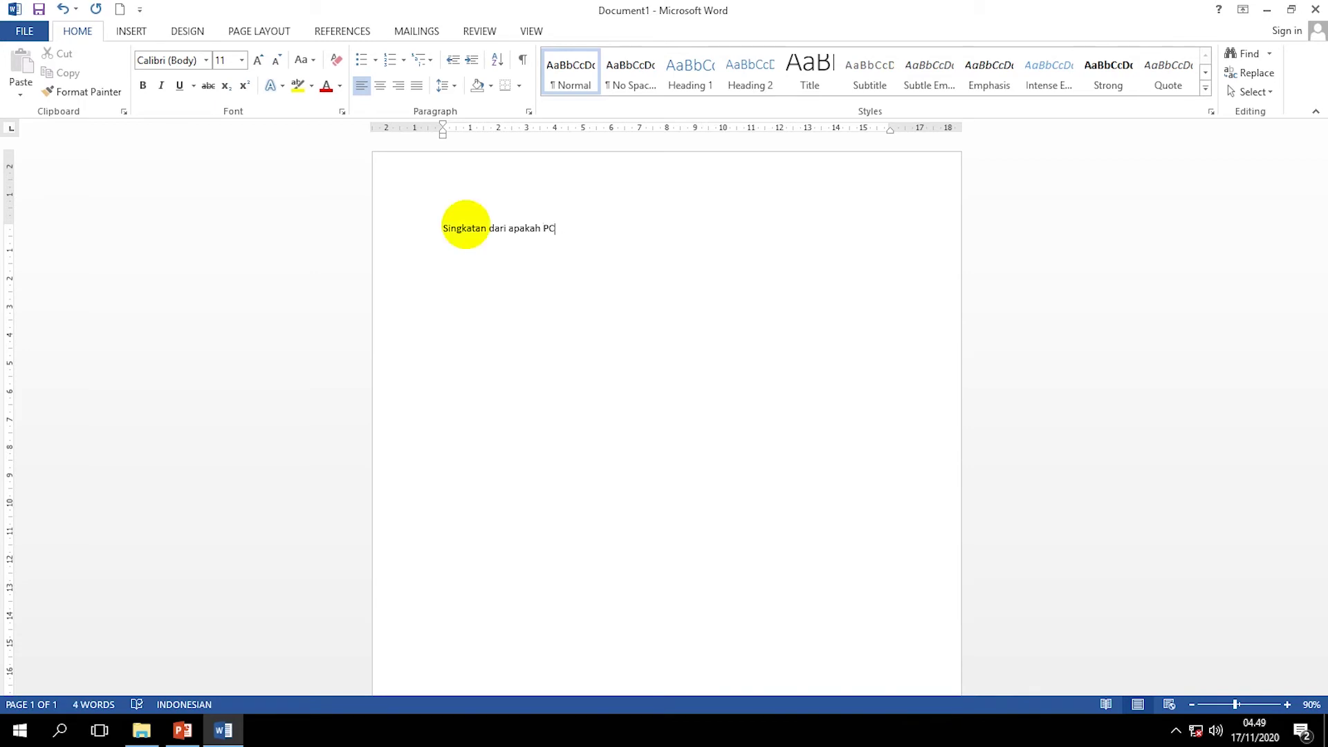
type("?")
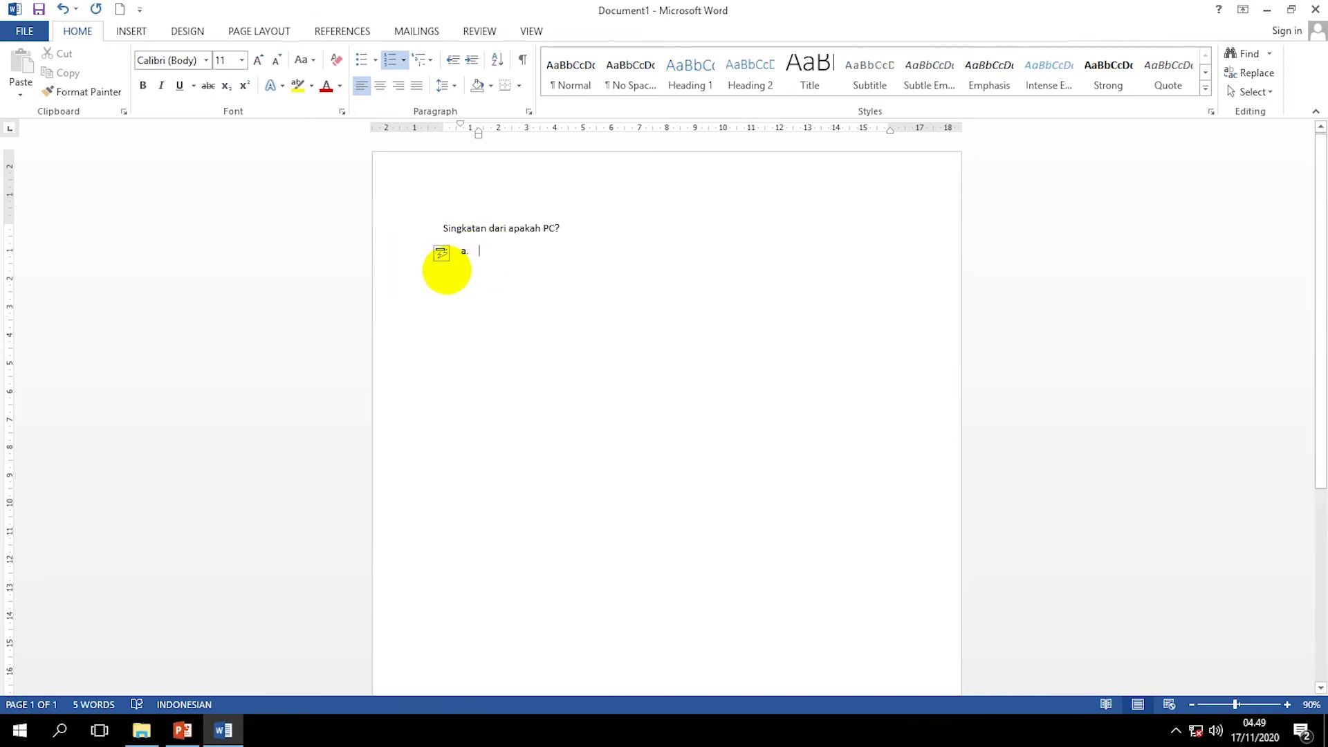
Enter "Personal complaint" and "Personal computer" as answer options a and b under the question
scroll(446, 270, "up", 6)
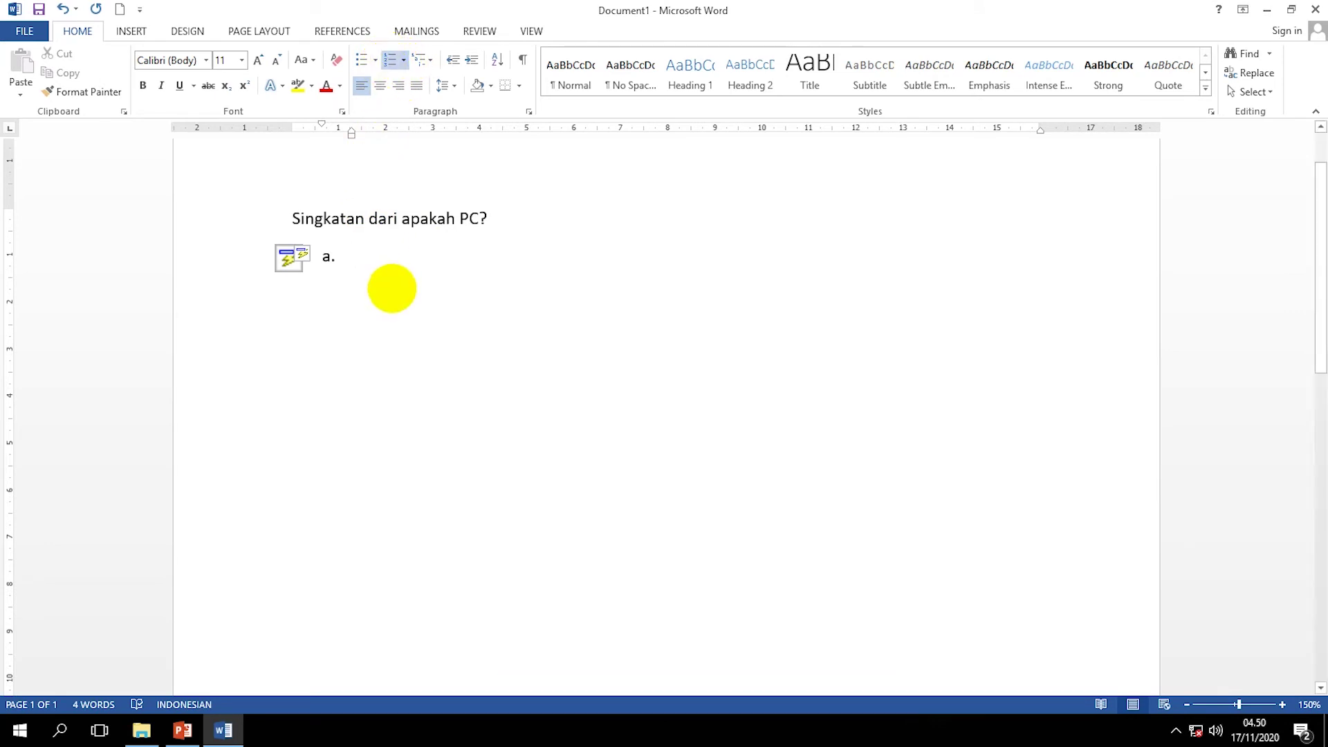
type("per")
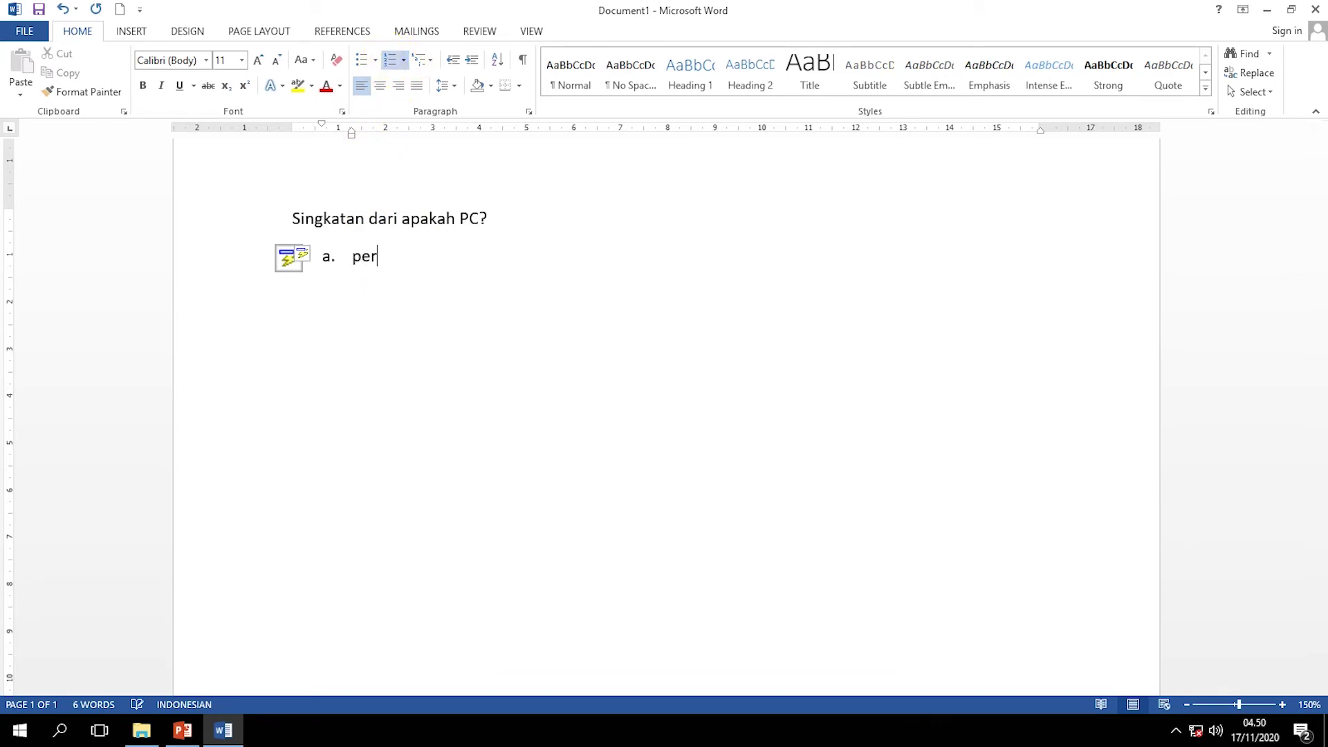
type("sonal complaint")
key("Return")
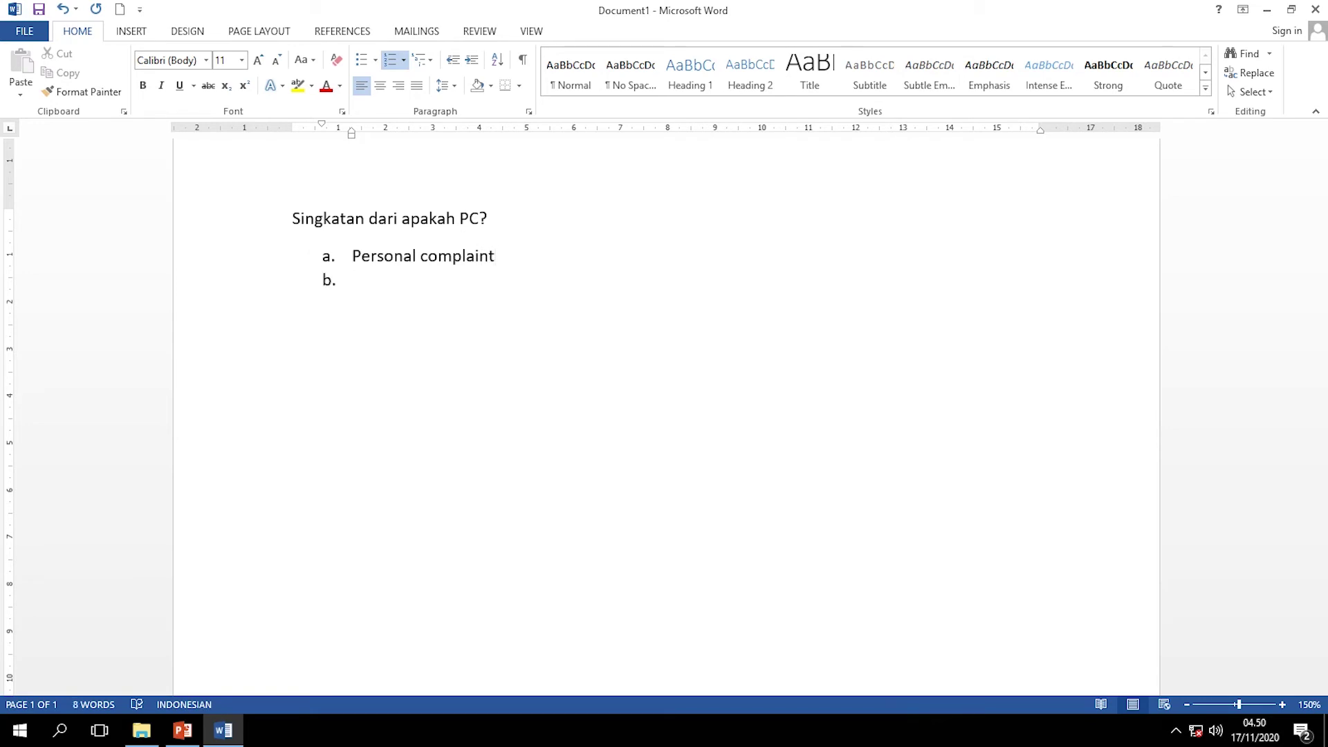
type("personal p")
key("BackSpace")
type("computer")
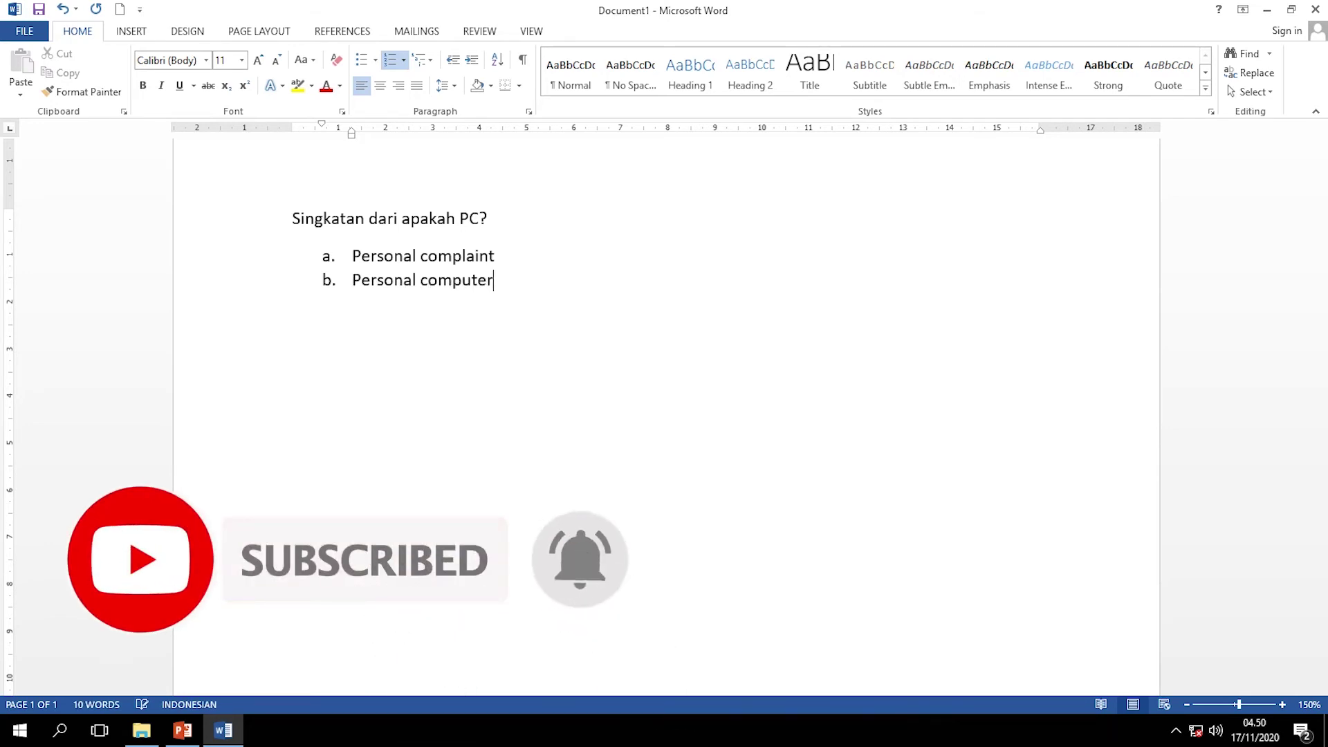
Add answer options c to e: "Personal comunication", "Personal connected" and "Personal comscope"
key("Return")
type("per")
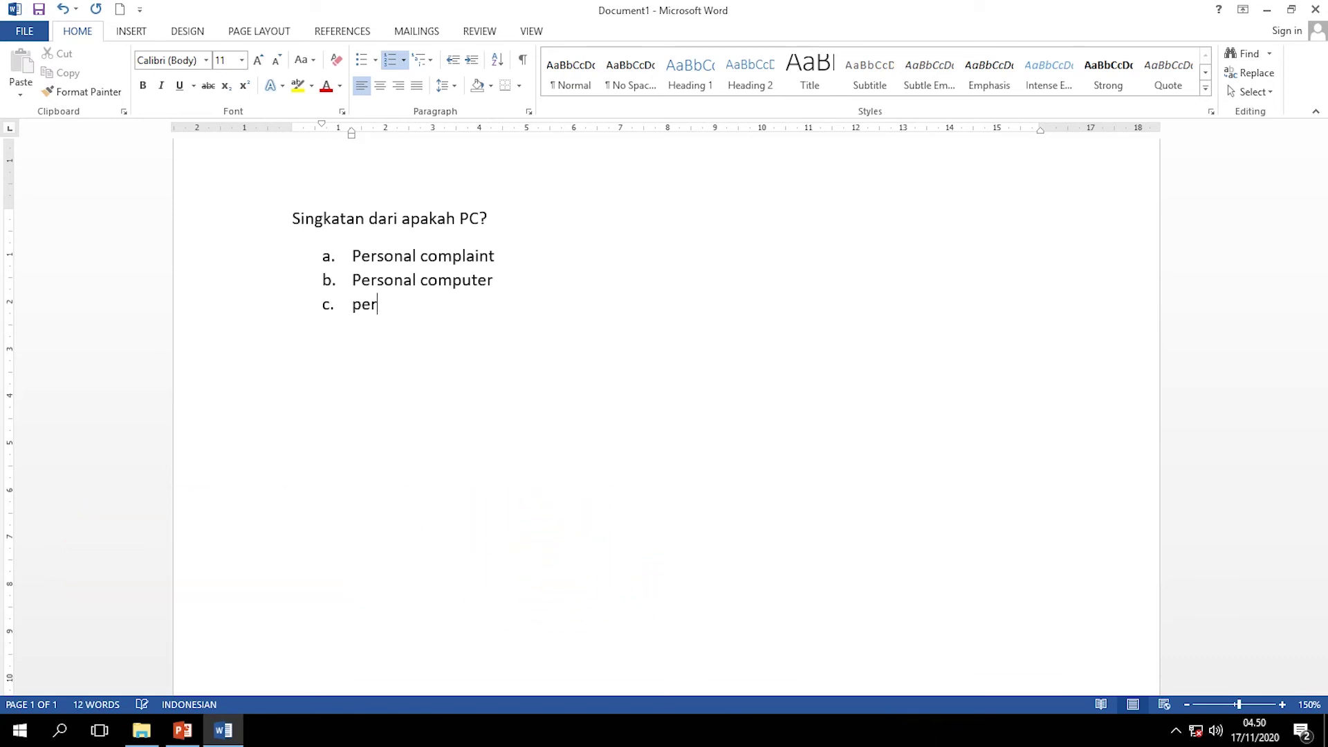
type("sonal comunication")
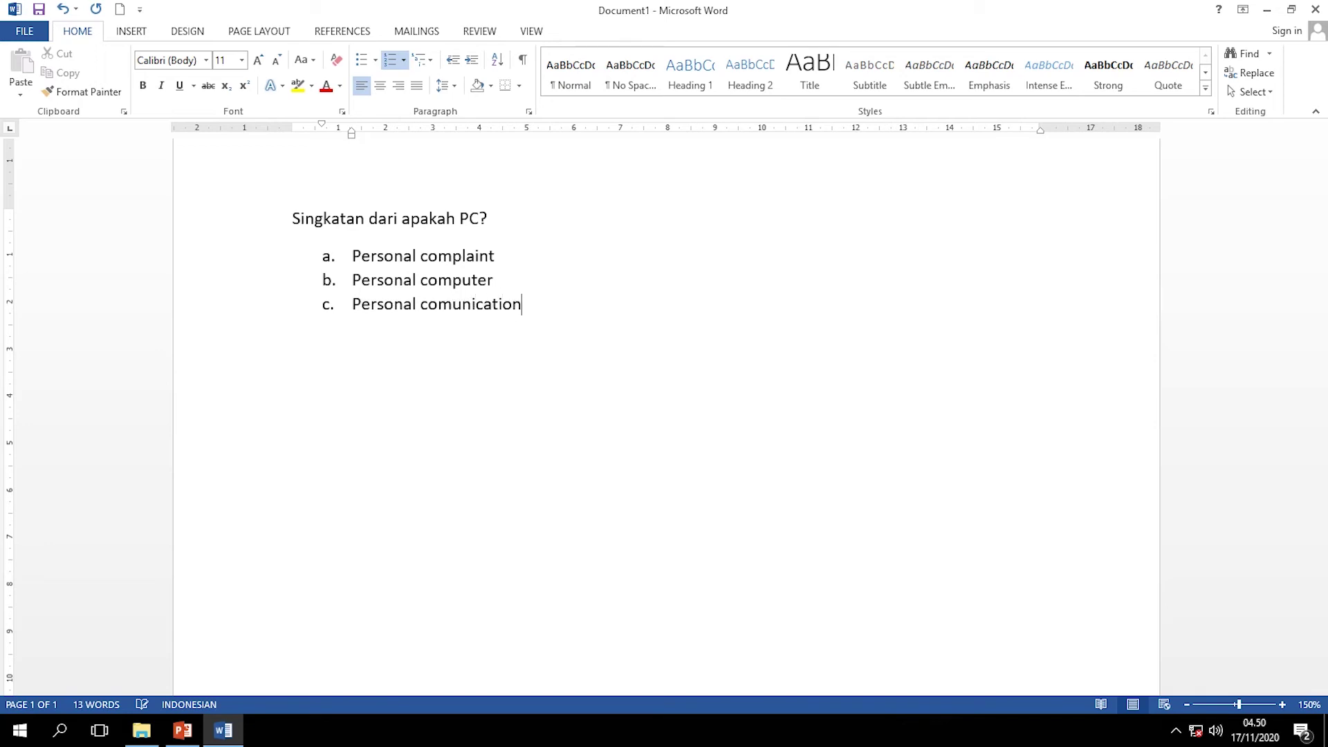
key("Return")
type("personal connected")
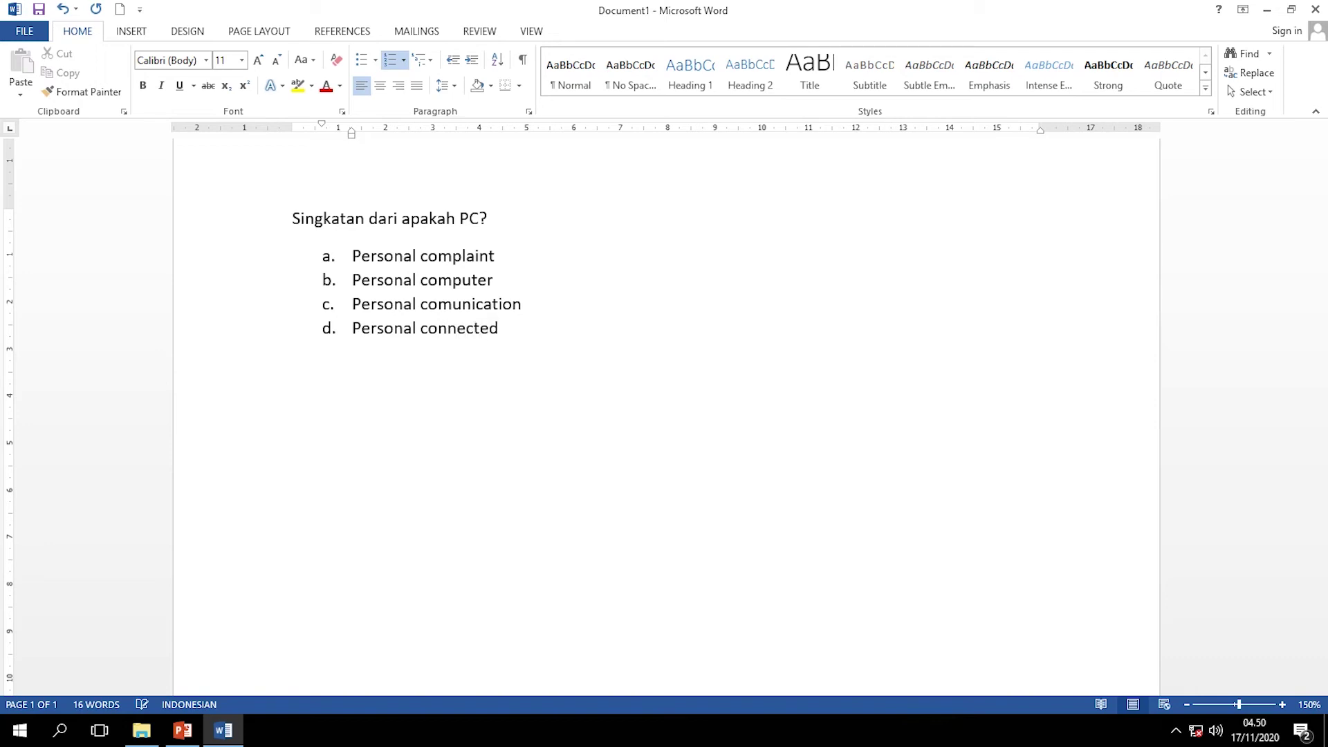
key("Return")
type("personal co")
type("mscope")
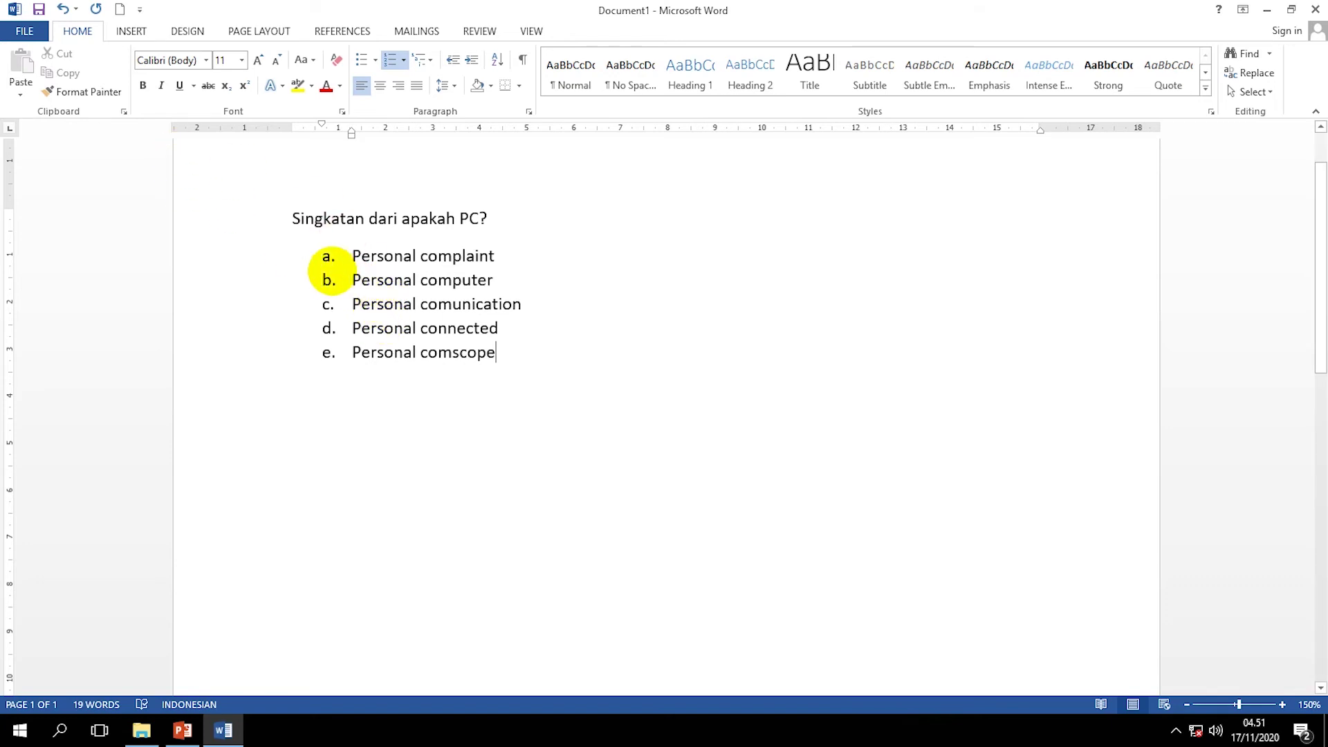
left_click(381, 256)
left_click_drag(383, 256, 433, 342)
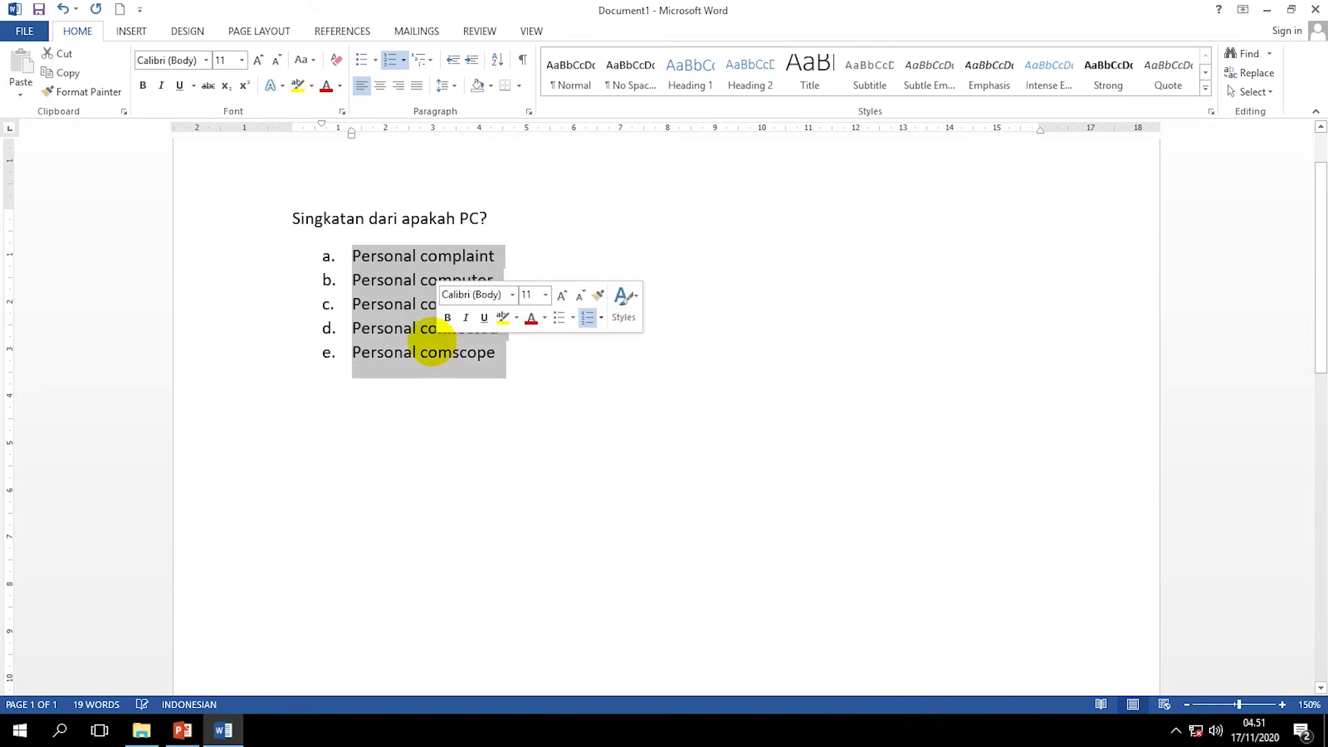
left_click(352, 256)
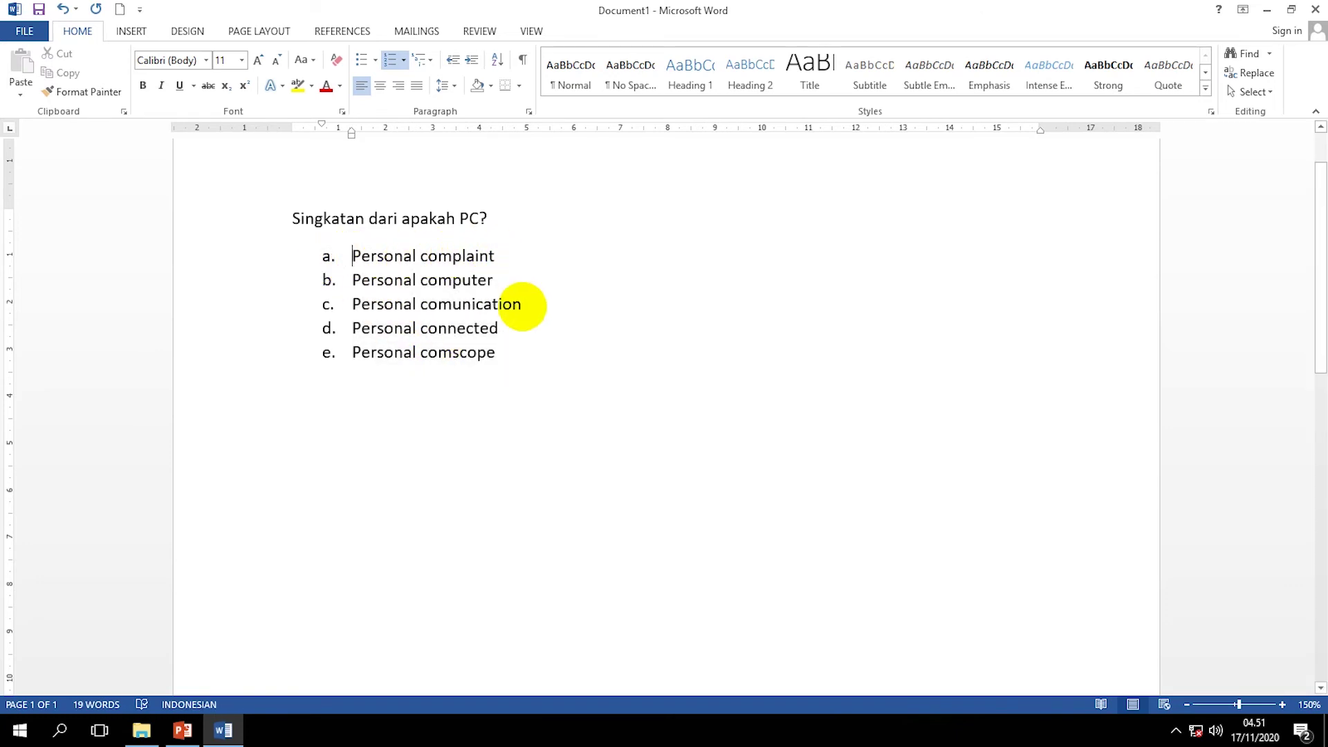
End the lettered list after "Personal comscope" and add empty, unlettered lines below it
left_click(534, 361)
key("Return")
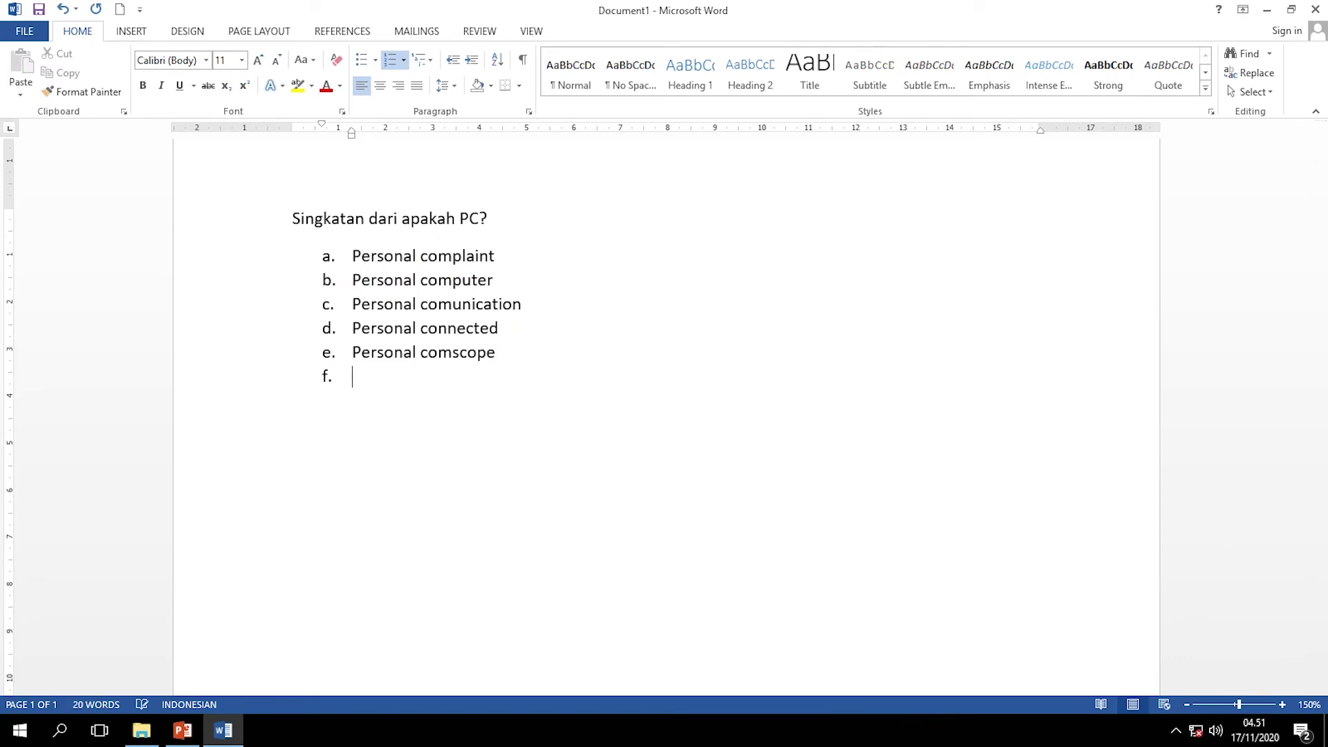
key("BackSpace")
key("BackSpace")
key("BackSpace")
key("Return")
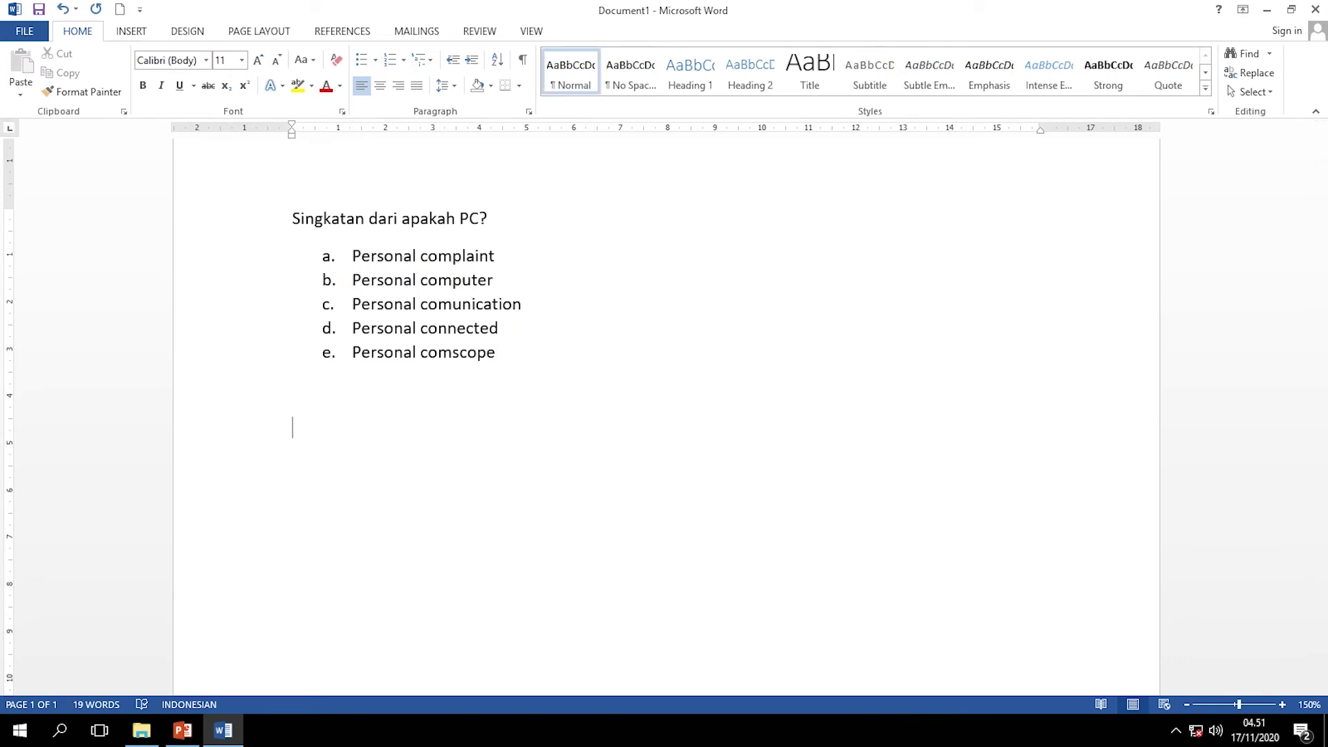
left_click(283, 218)
left_click(293, 380)
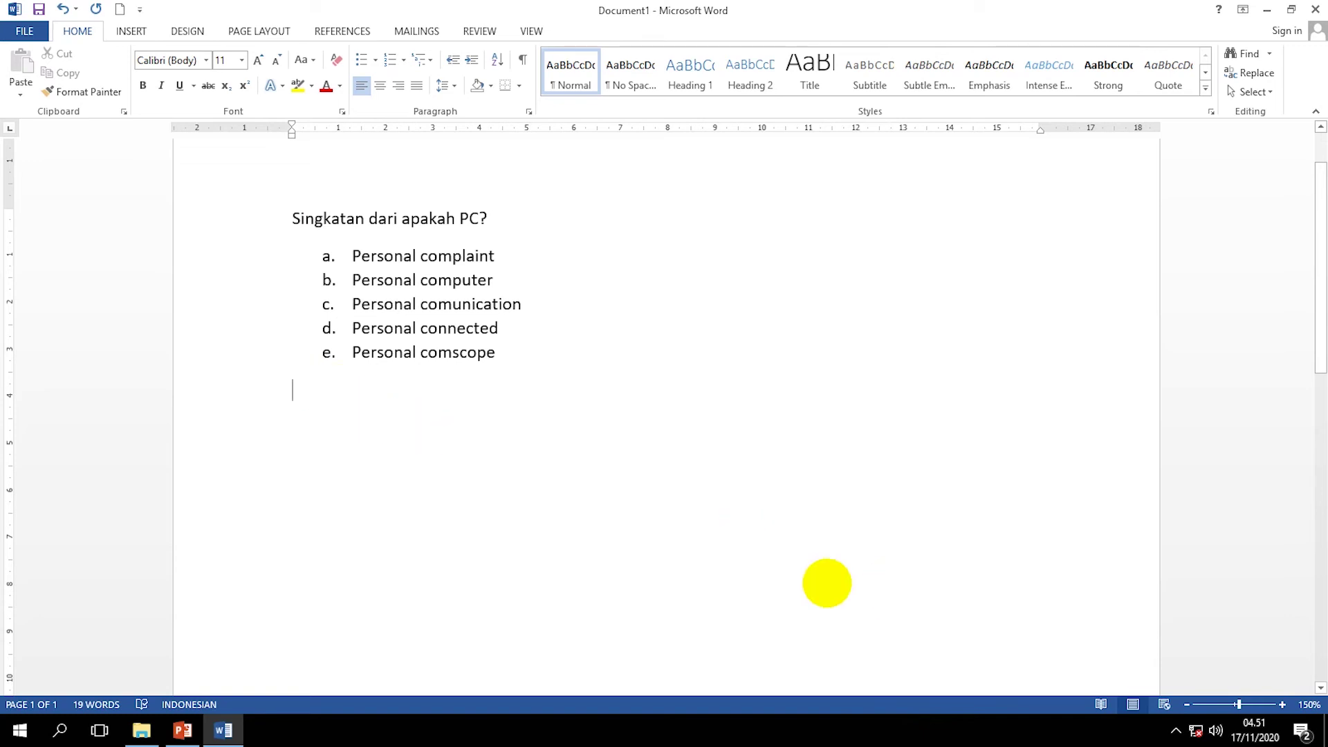
Copy the question with its five answer options and paste the copy below the original list
left_click(288, 219)
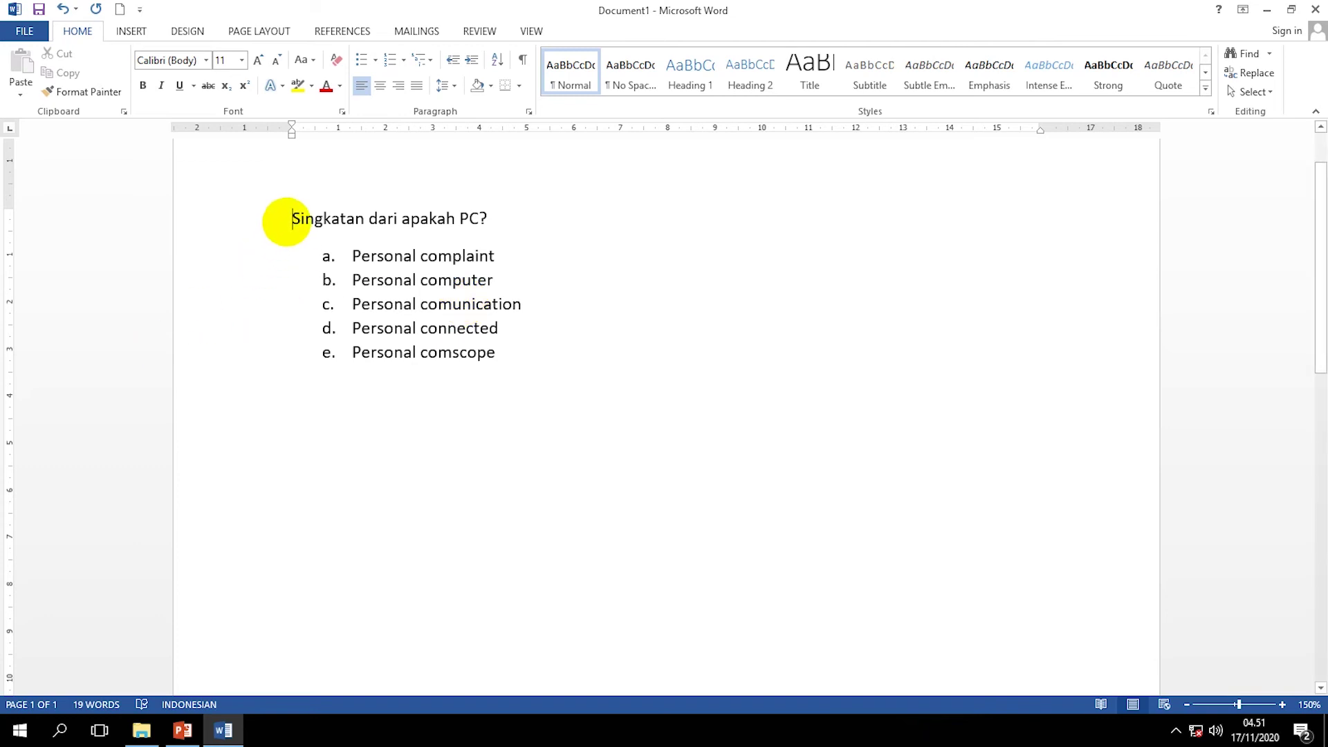
left_click_drag(291, 219, 508, 366)
right_click(474, 298)
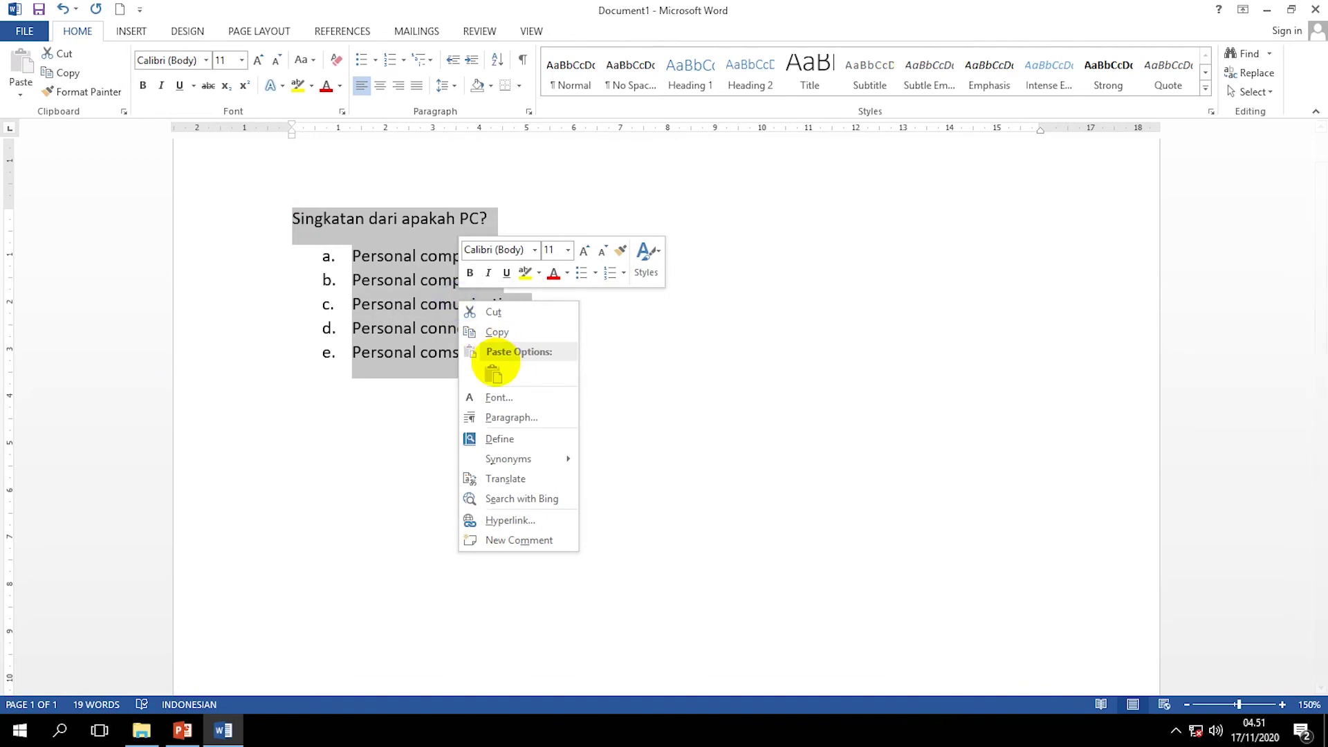
left_click(489, 337)
left_click(371, 443)
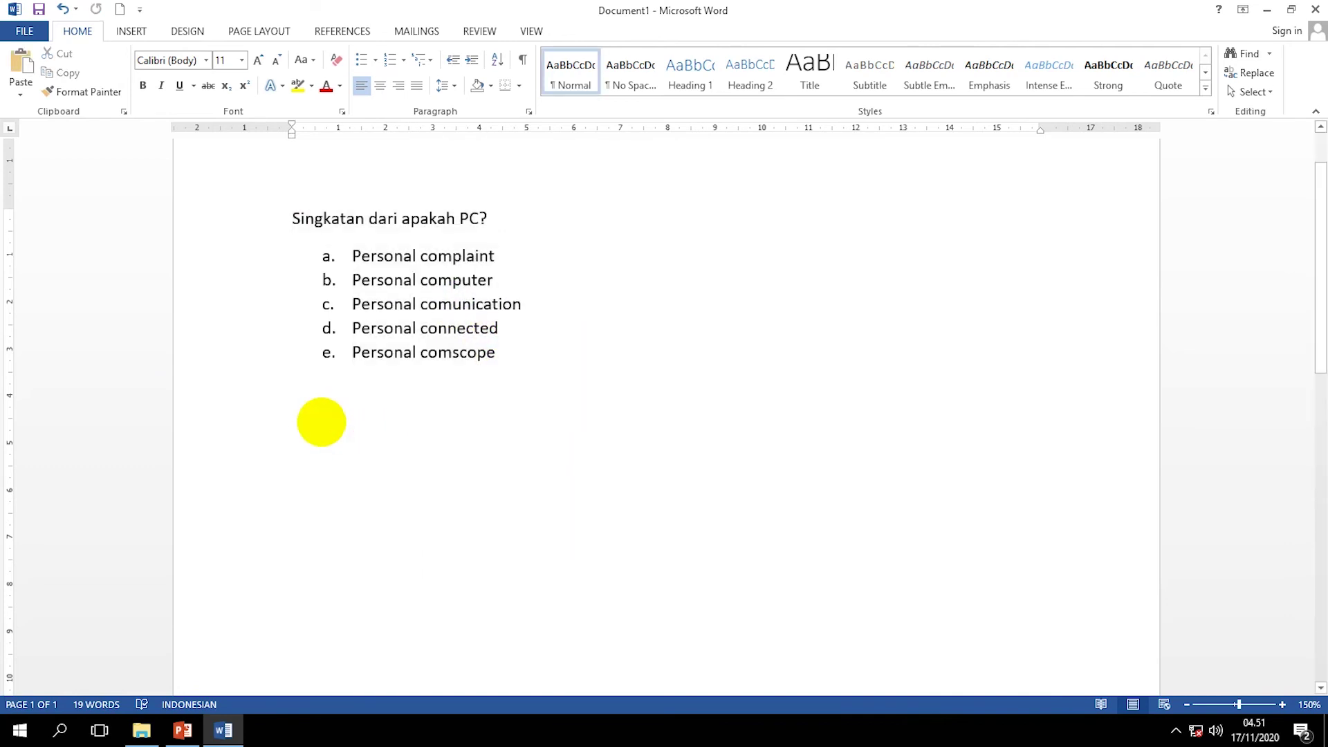
key("ctrl+v")
scroll(346, 429, "down", 3)
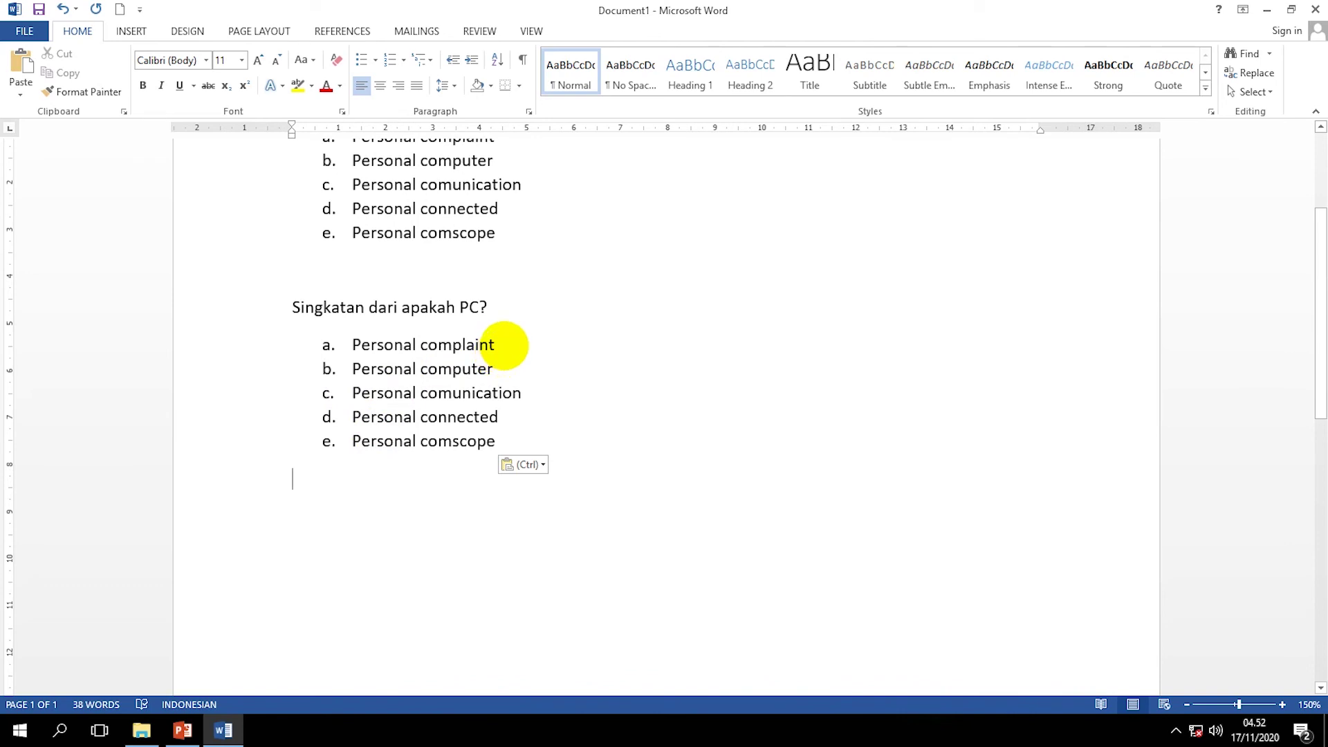
Apply the first answer list's formatting to the second answer list with Format Painter, so its lettering continues from the first
left_click(328, 345)
scroll(510, 323, "up", 4)
left_click(325, 315)
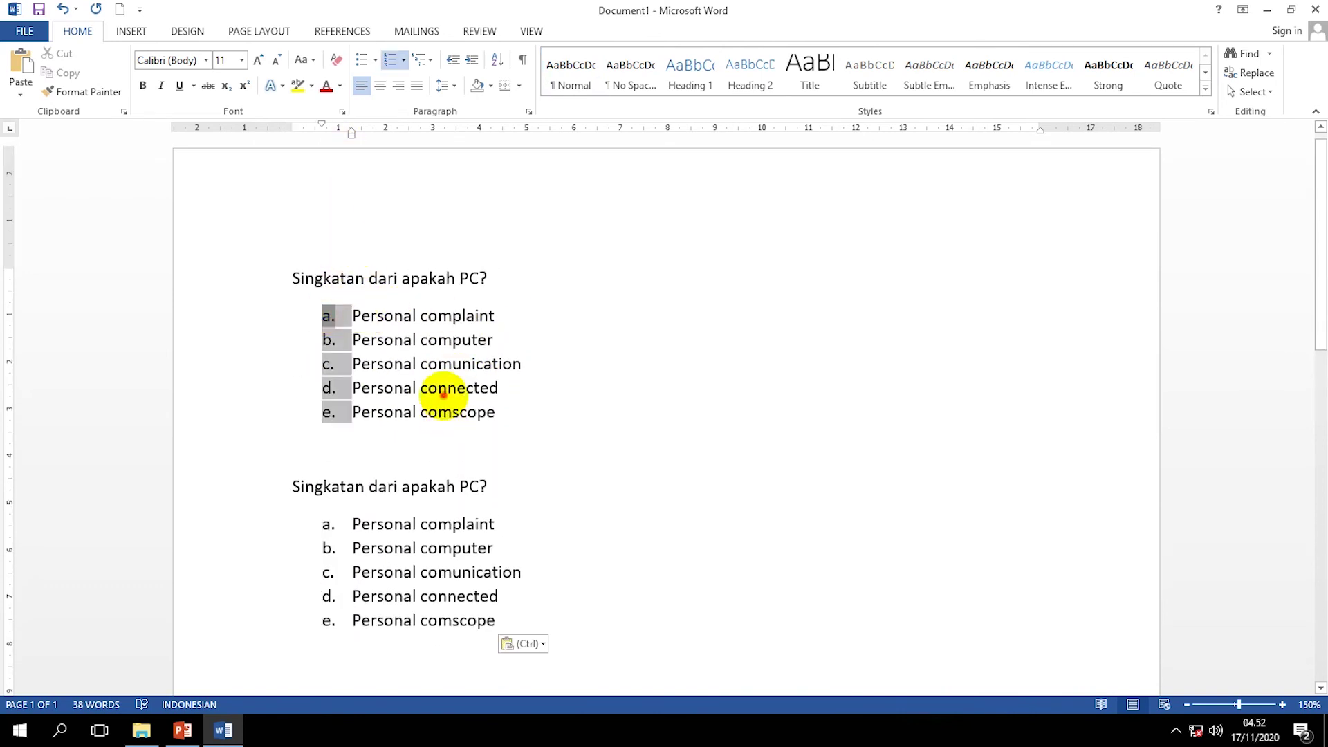
left_click(433, 386)
left_click(328, 316)
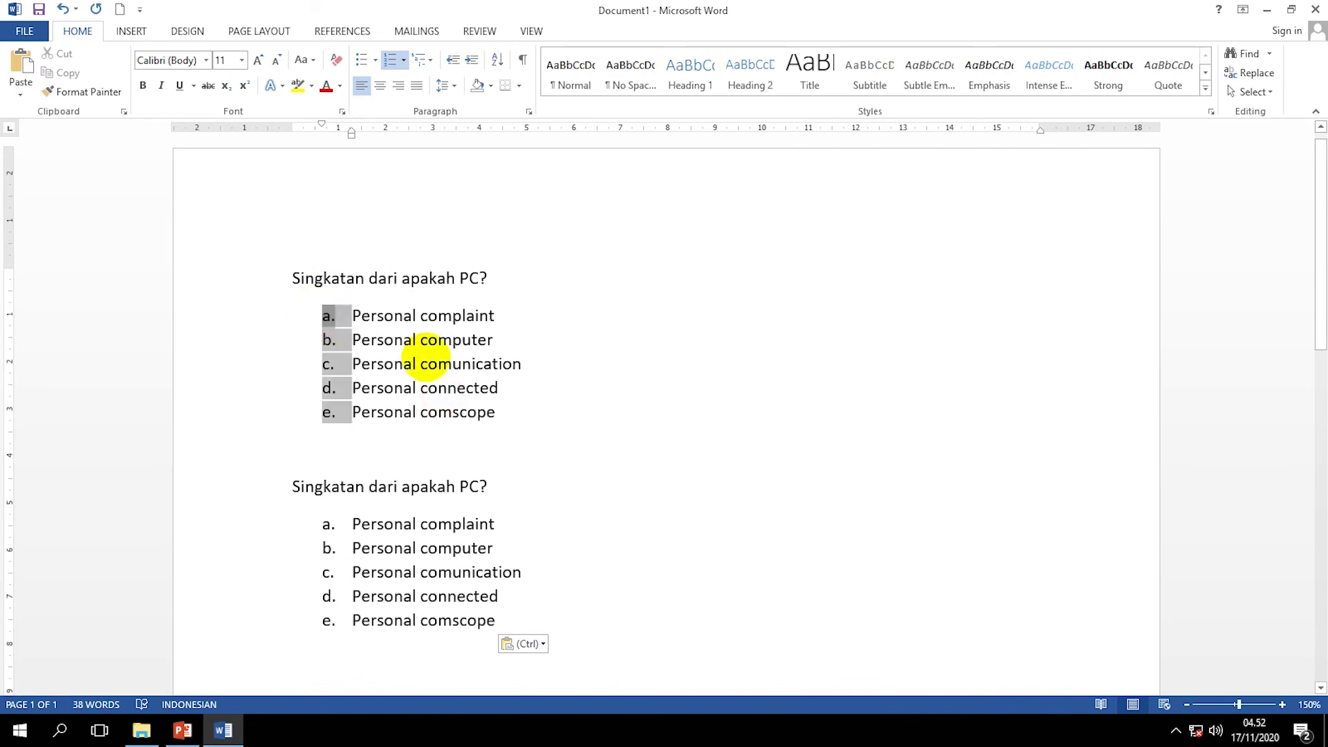
left_click(103, 91)
scroll(227, 318, "down", 1)
scroll(232, 329, "down", 2)
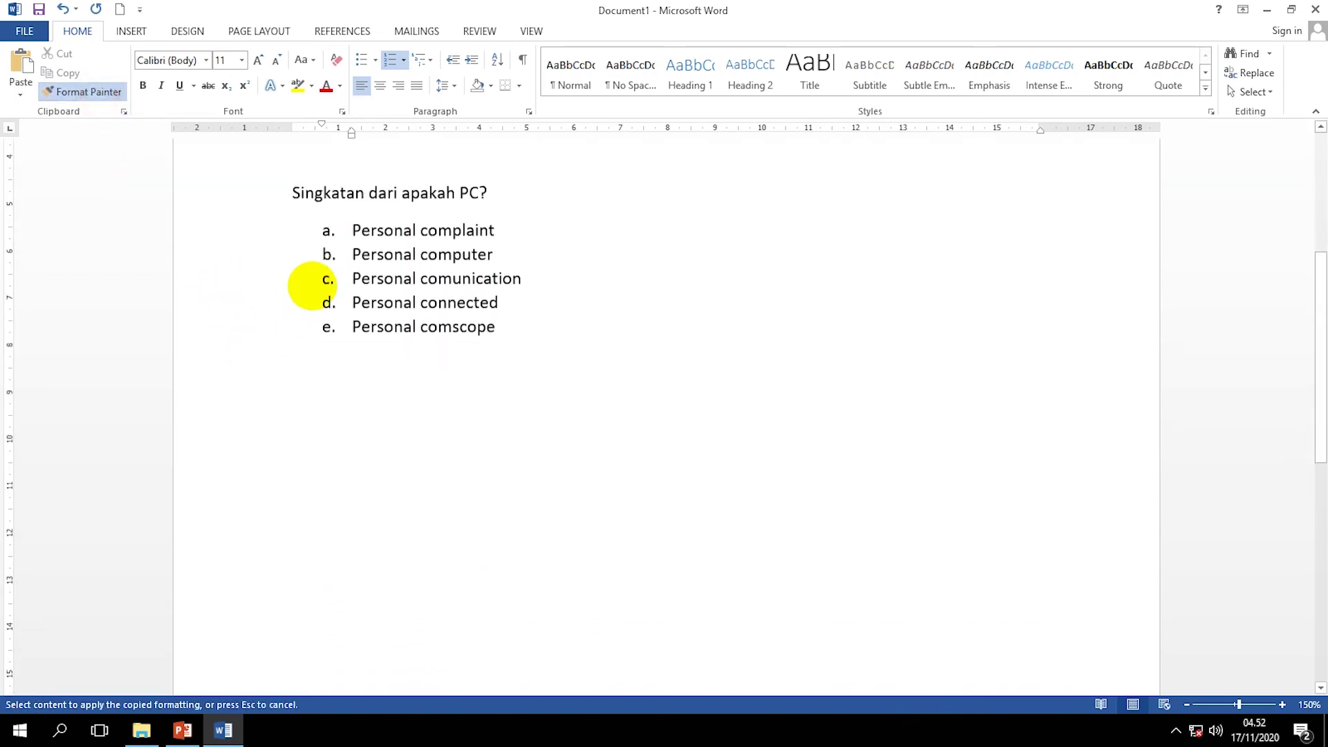
mouse_move(350, 223)
left_mouse_down()
mouse_move(362, 297)
mouse_move(419, 326)
left_mouse_up()
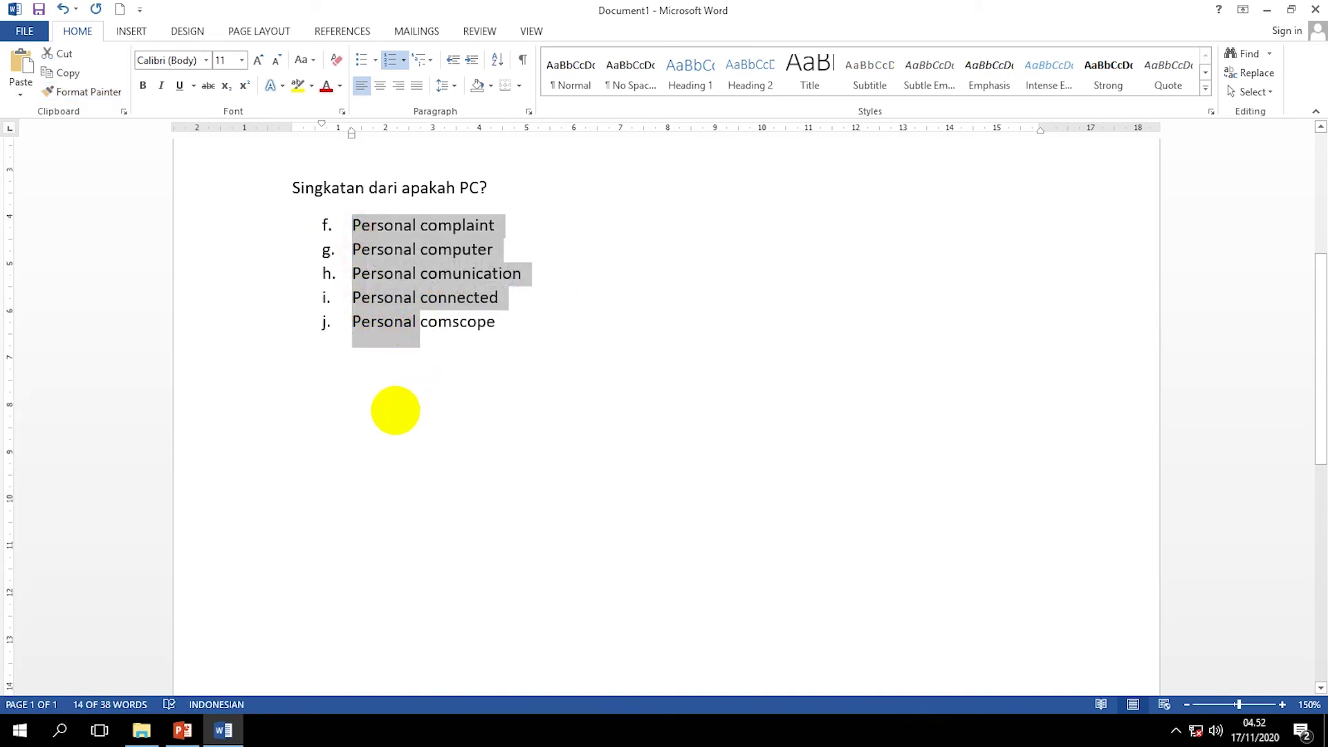
Examine how the lettering of the first answer list runs on into the second one
scroll(395, 409, "up", 2)
left_click(328, 353)
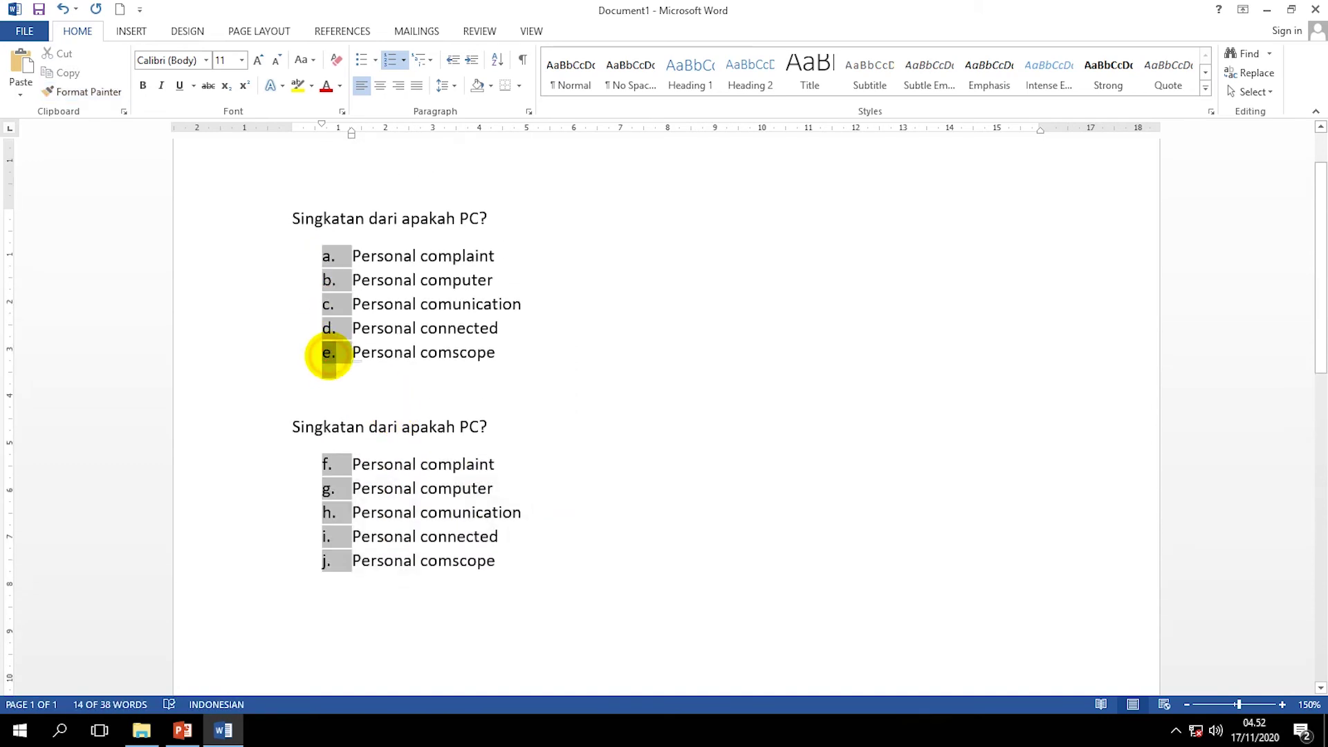
left_click(327, 464)
scroll(348, 442, "down", 2)
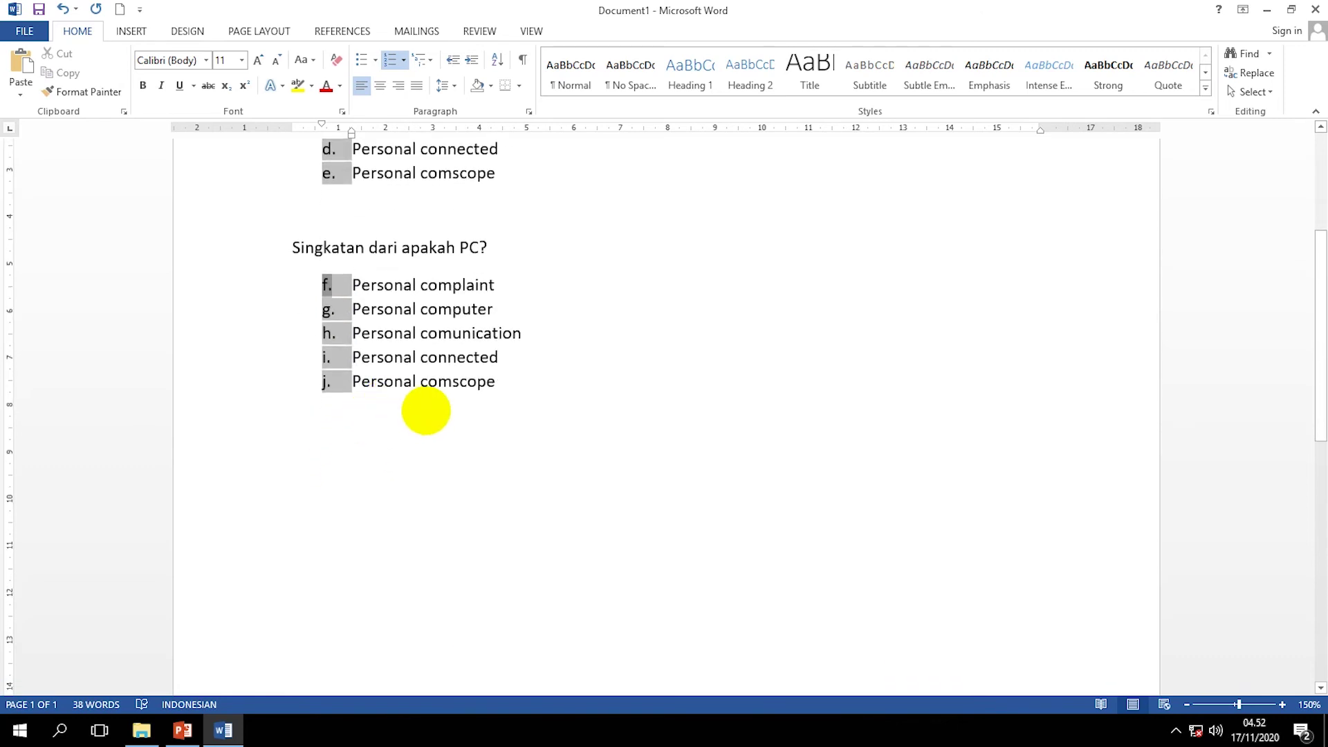
left_click(405, 332)
left_click(326, 283)
scroll(313, 268, "up", 1)
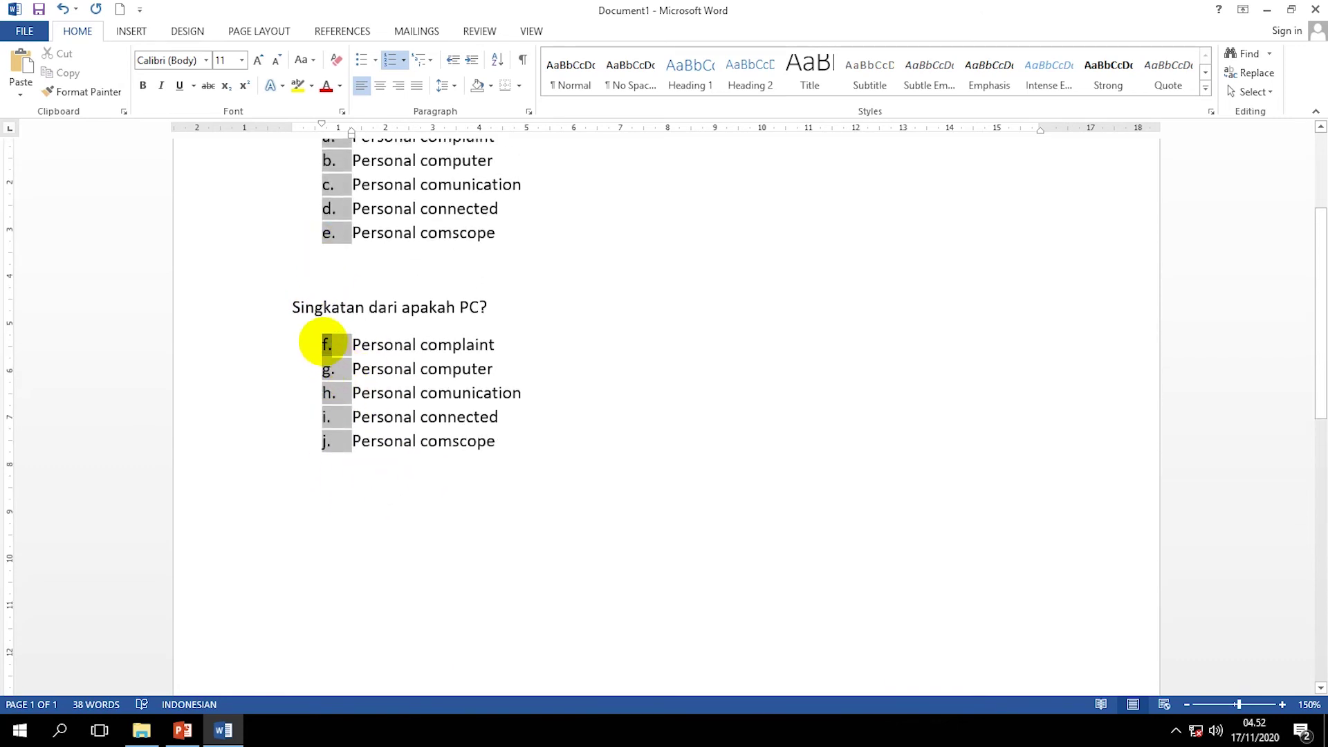
scroll(322, 353, "up", 1)
left_click(514, 393)
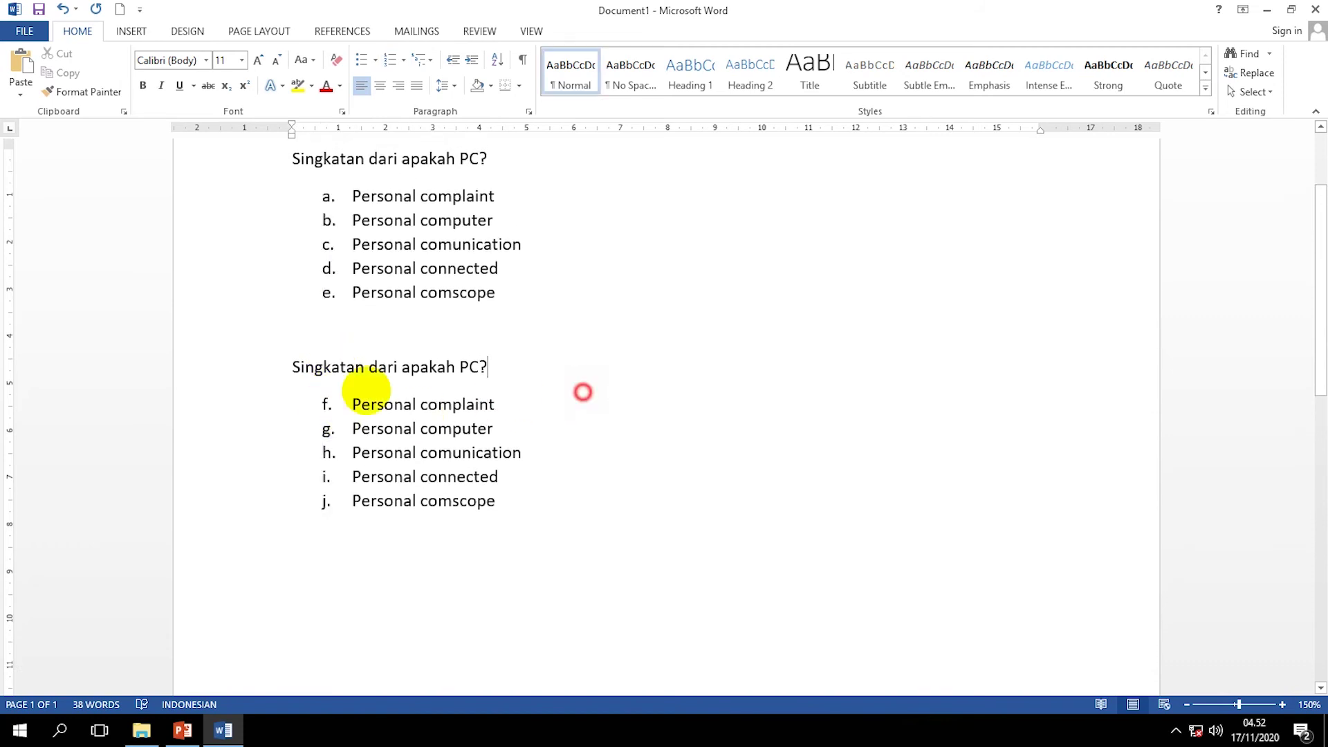
Restart the second answer list's lettering at a
left_click(326, 404)
right_click(326, 405)
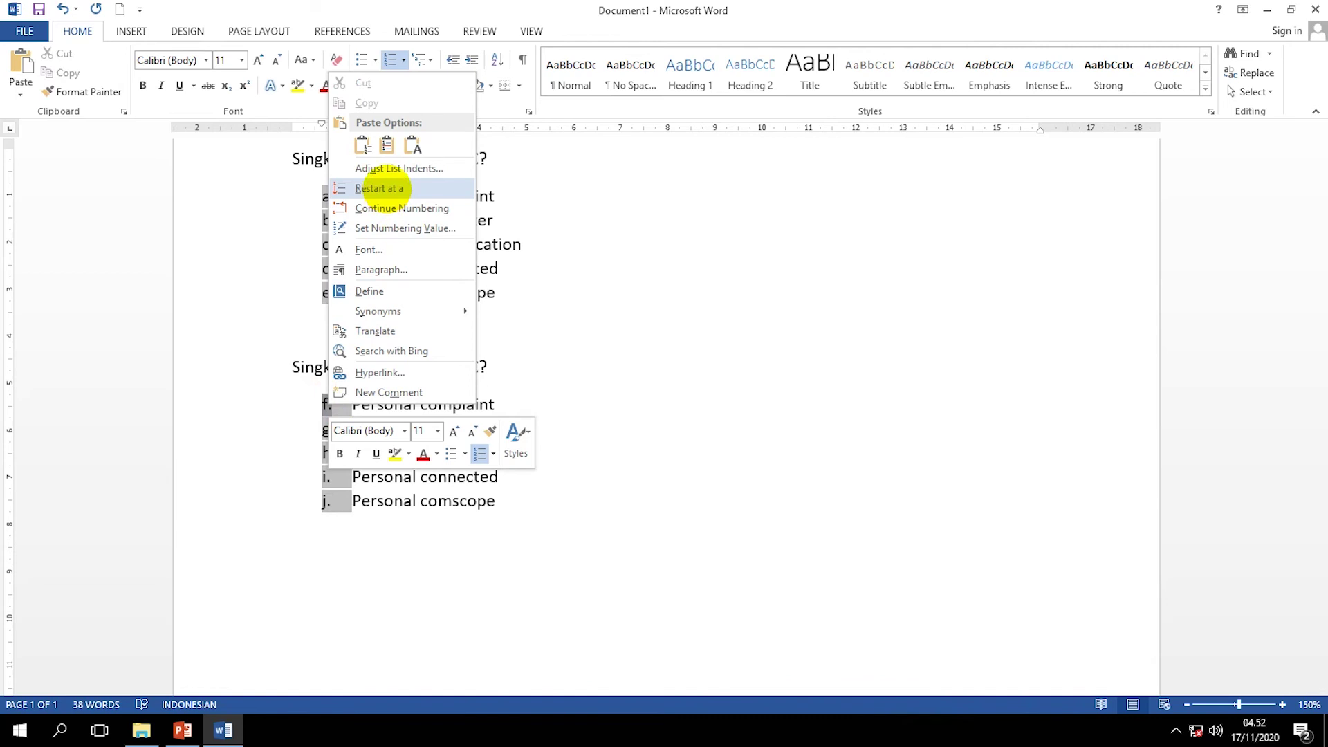
left_click(380, 189)
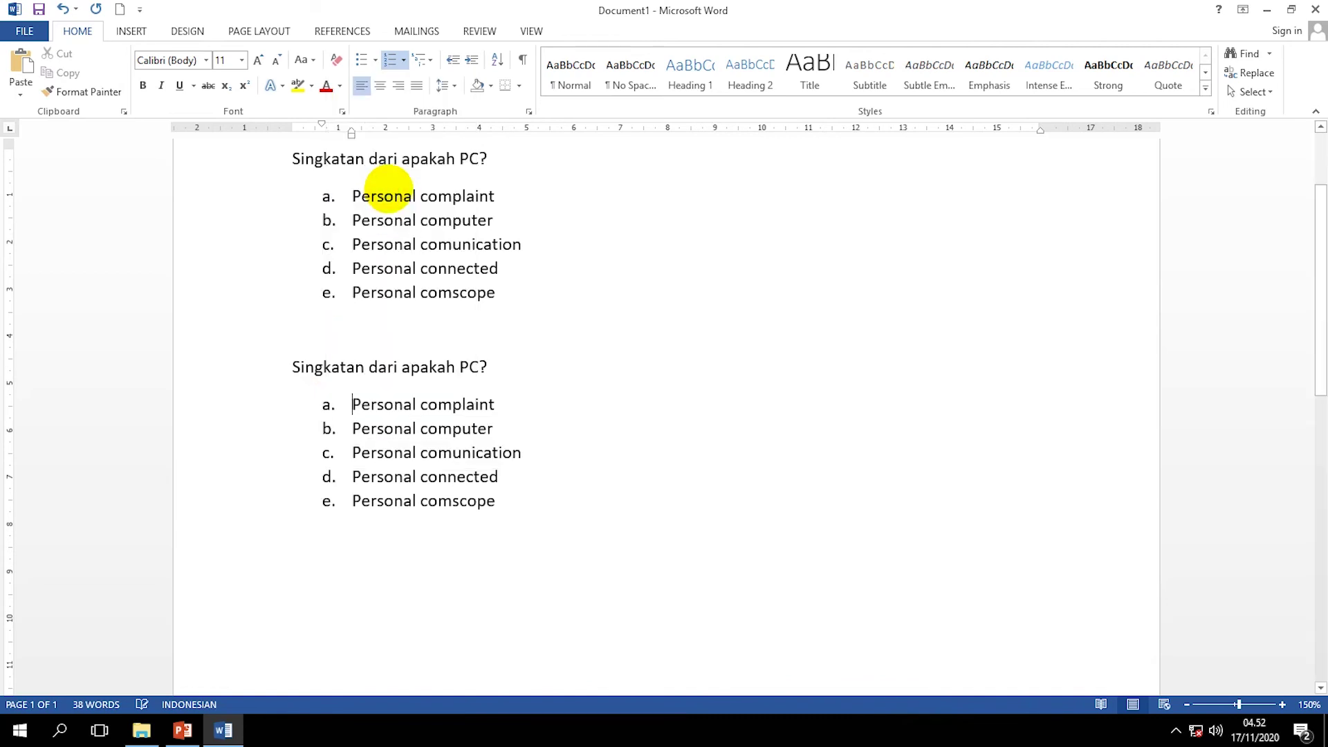
Copy the second question with its answer options and paste it directly below as a third question
left_click_drag(266, 370, 512, 533)
right_click(430, 420)
left_click(466, 448)
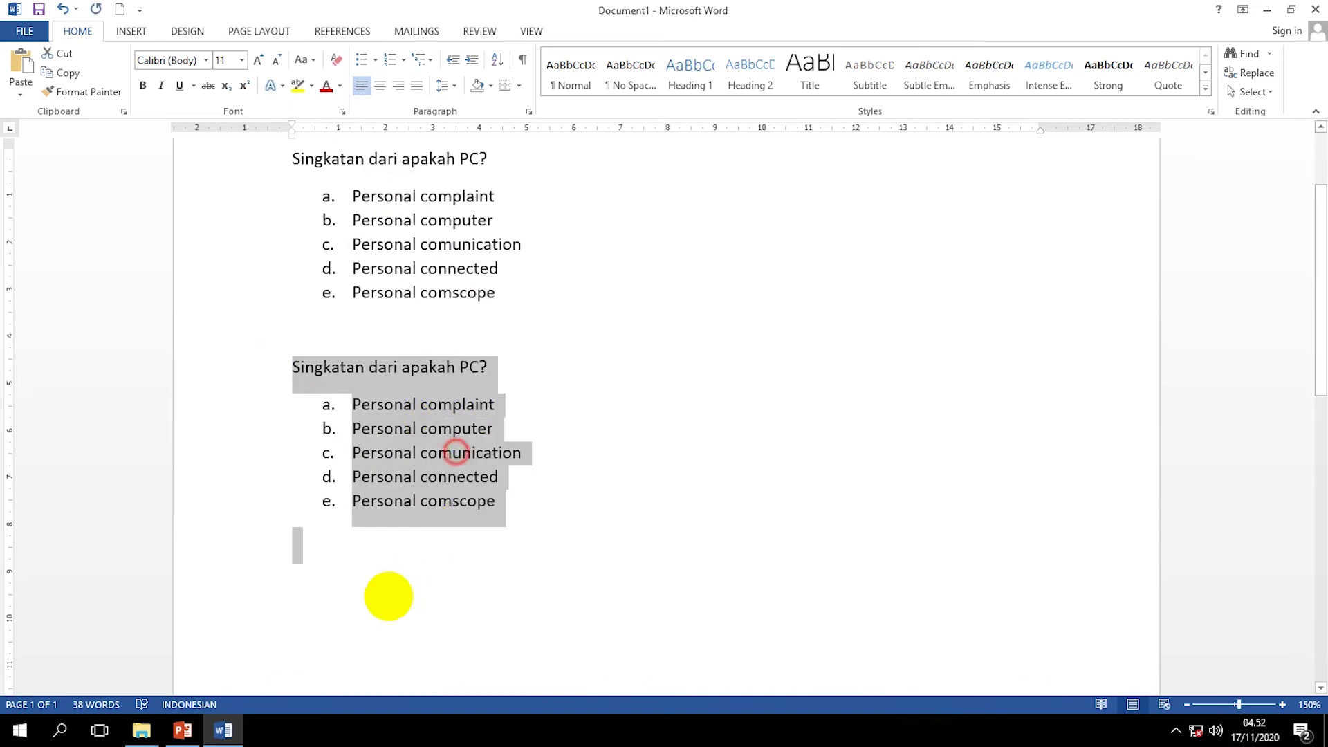
left_click(385, 593)
scroll(328, 546, "down", 2)
key("ctrl+v")
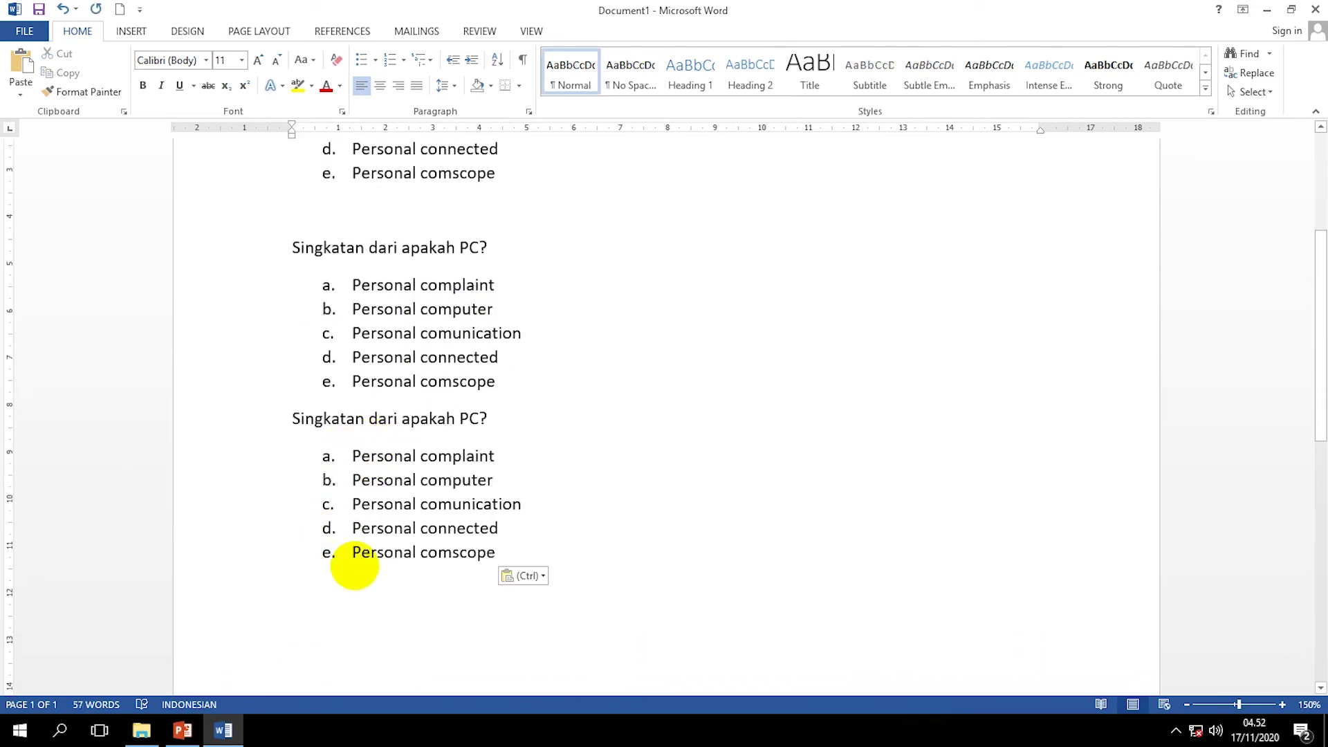
Apply the second answer list's formatting to the third answer list with Format Painter, so its lettering continues from the second
left_click(330, 457)
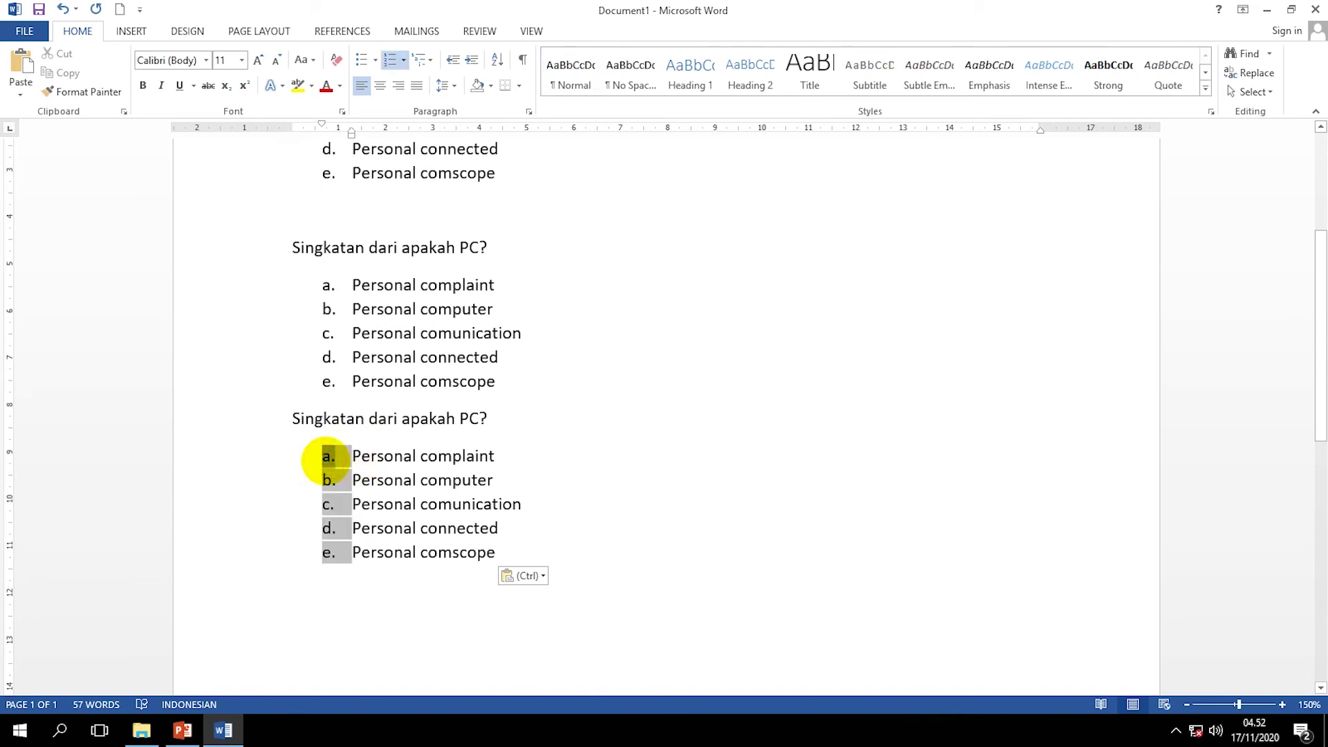
left_click(329, 285)
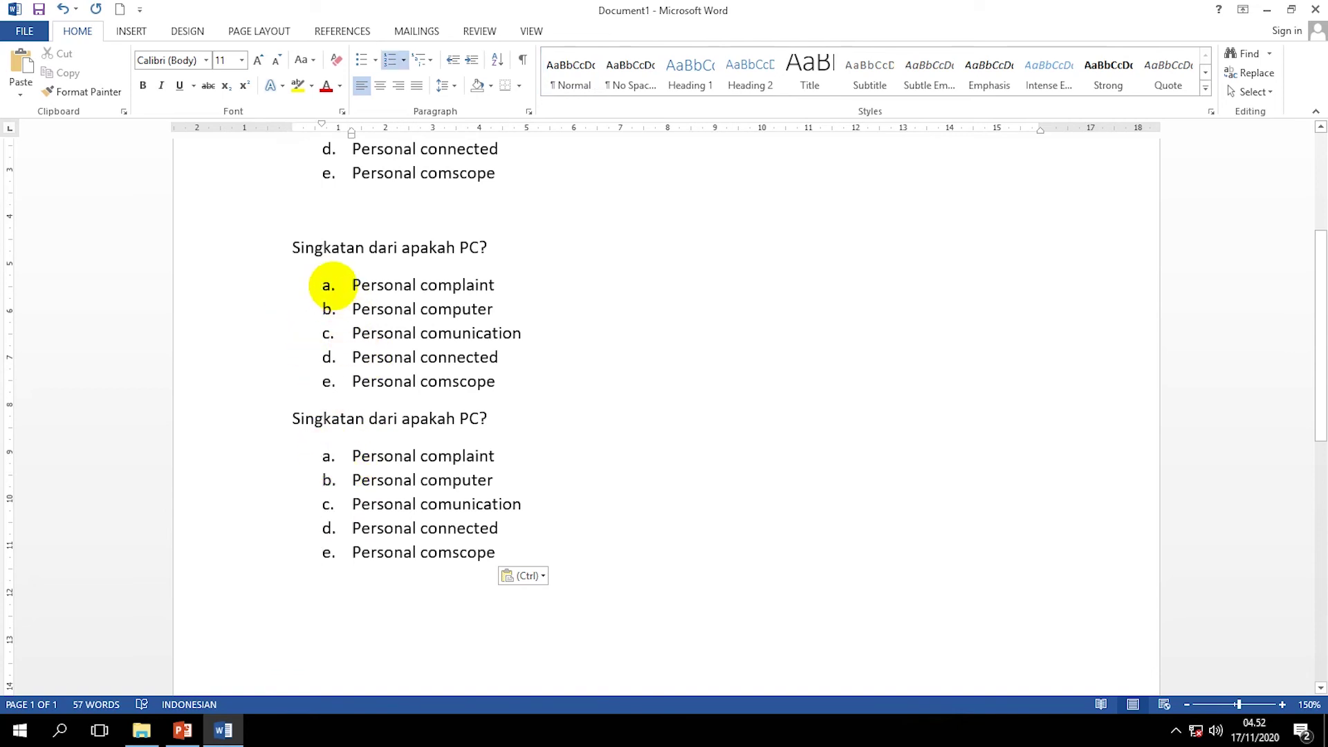
left_click(330, 285)
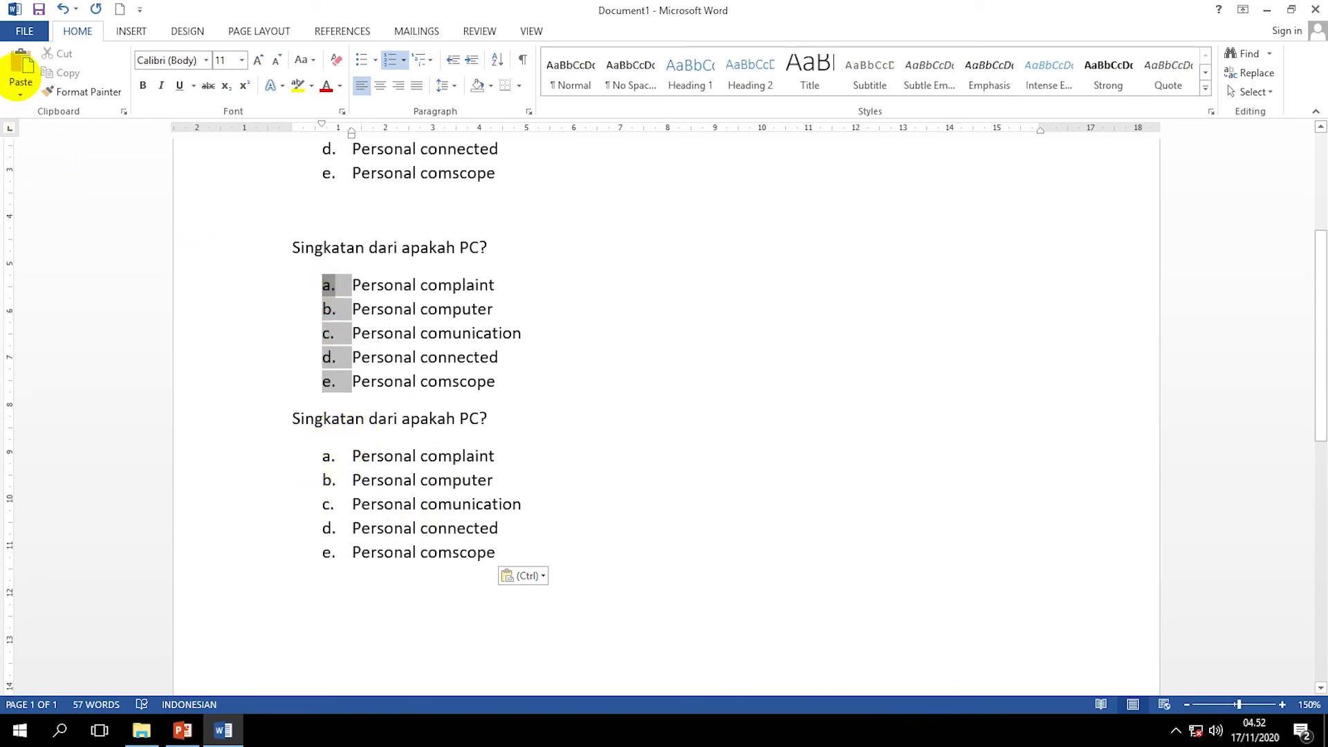
left_click(78, 92)
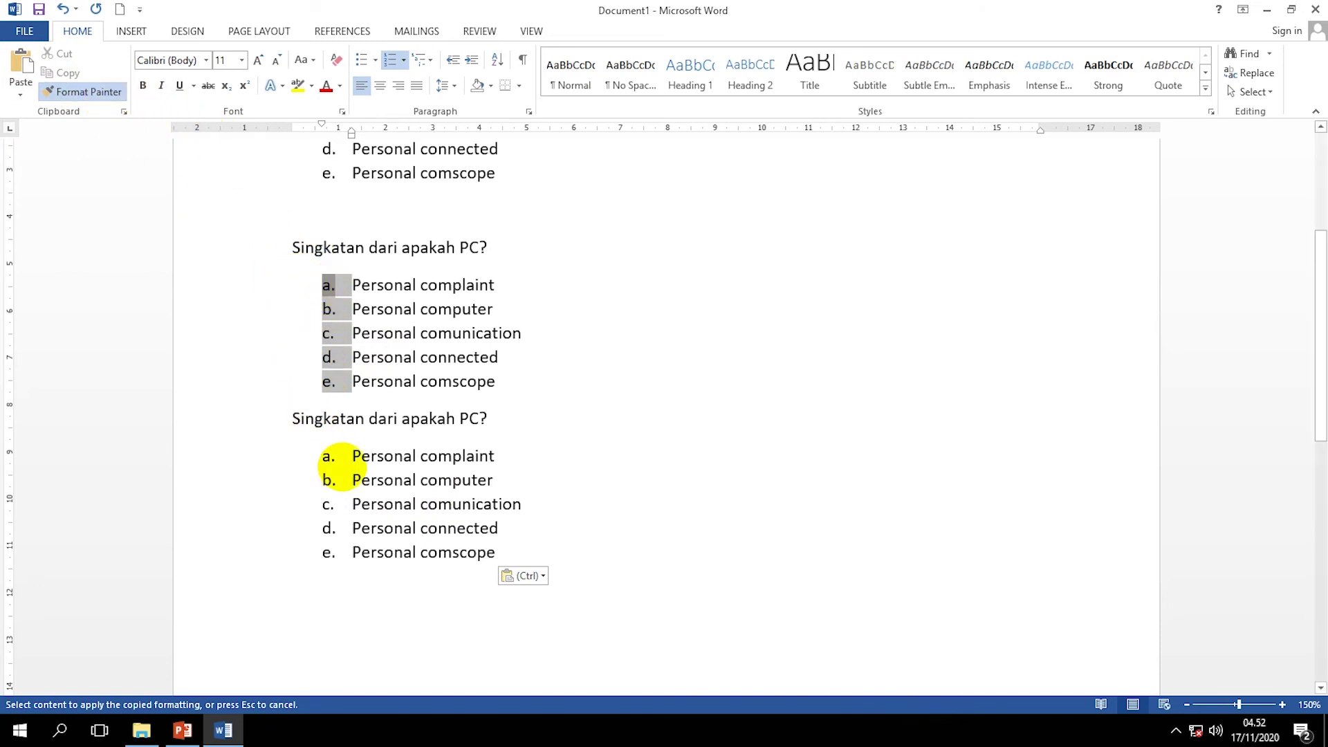
mouse_move(350, 450)
left_mouse_down()
mouse_move(373, 528)
mouse_move(419, 553)
left_mouse_up()
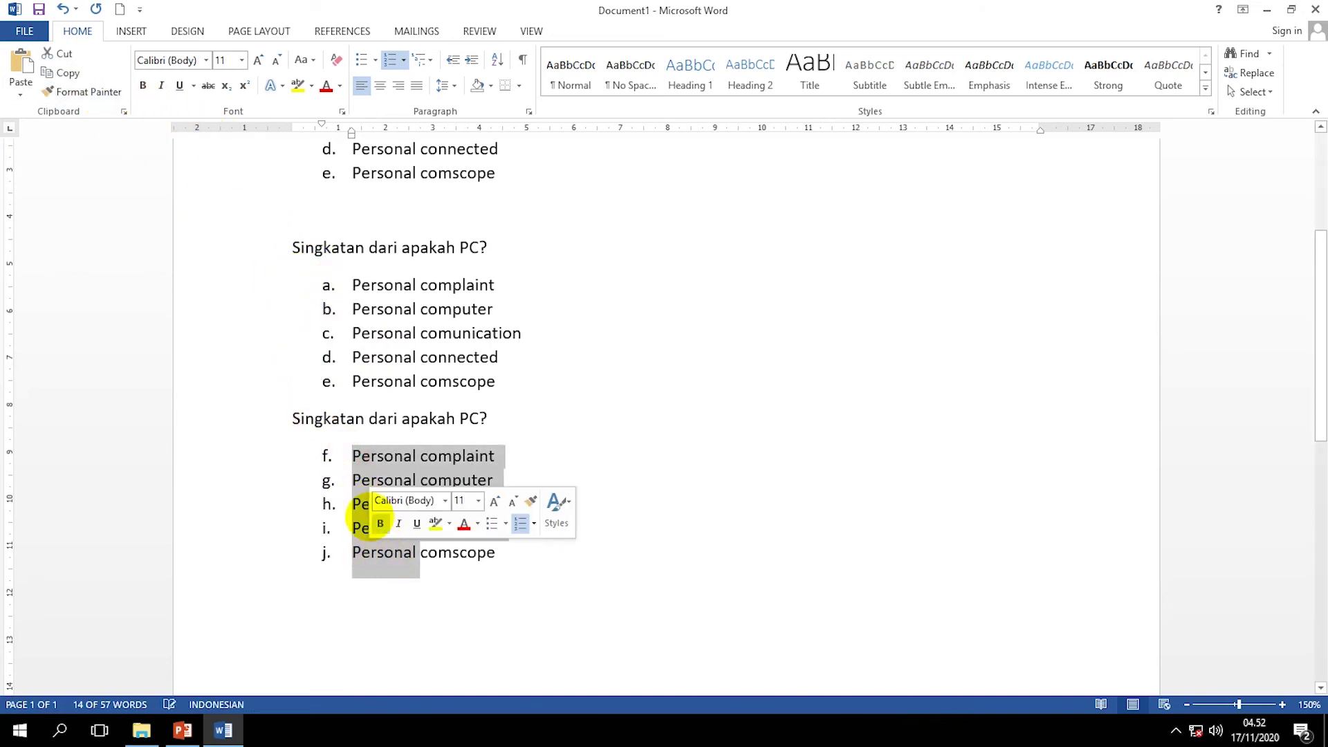
Restart the third answer list's lettering at a
left_click(327, 458)
right_click(330, 458)
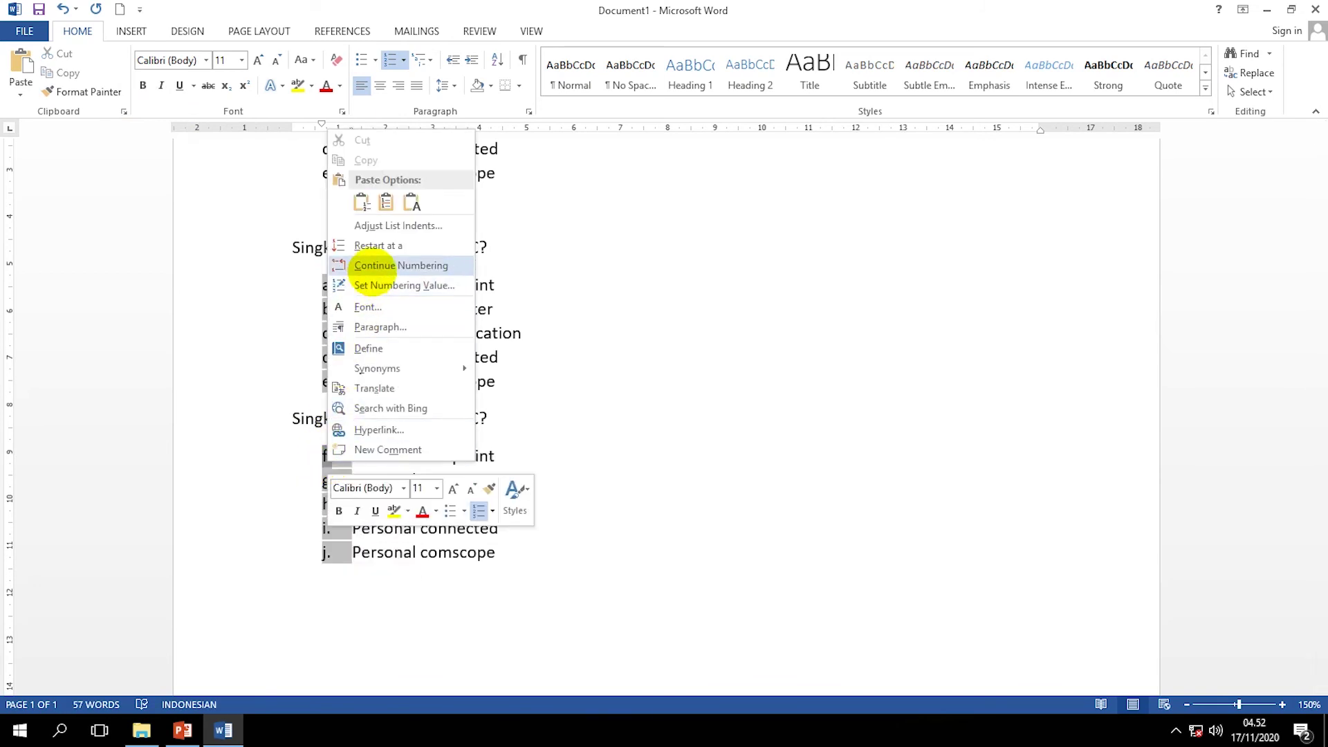
left_click(381, 252)
left_click(646, 333)
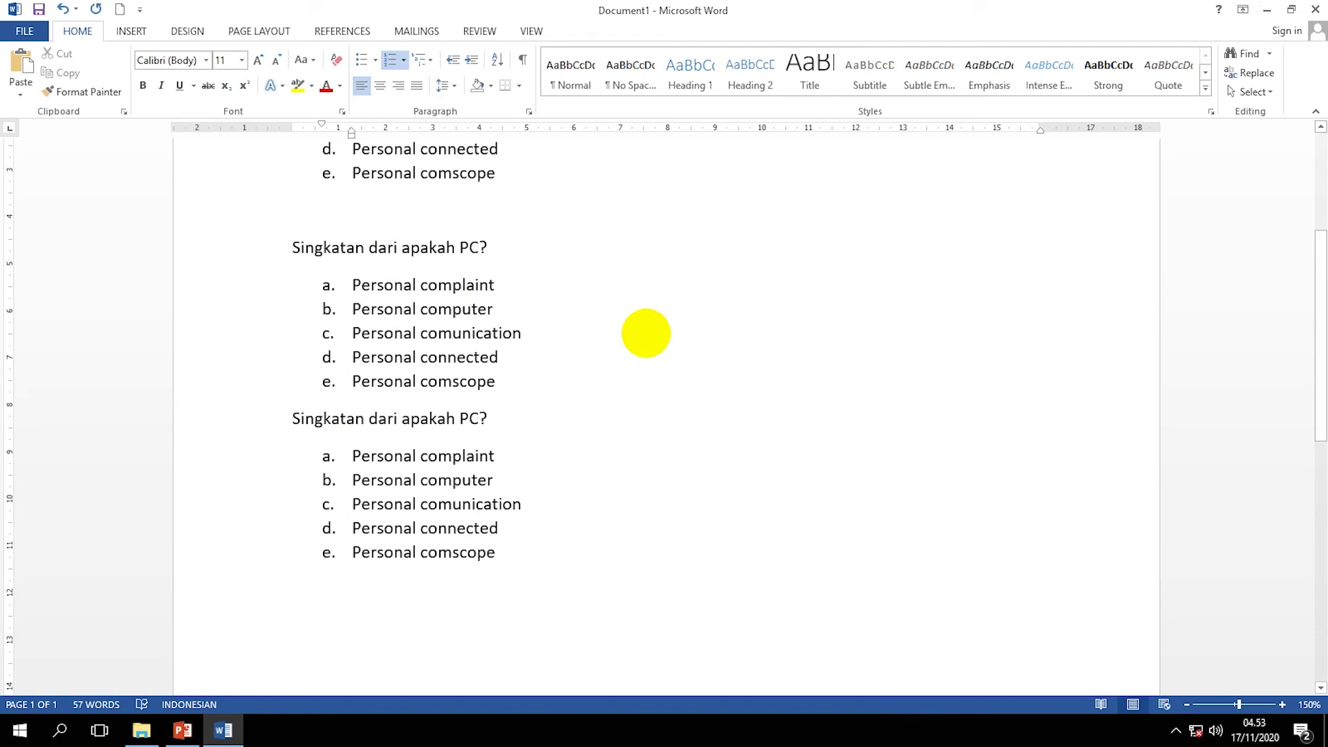
scroll(573, 428, "up", 2)
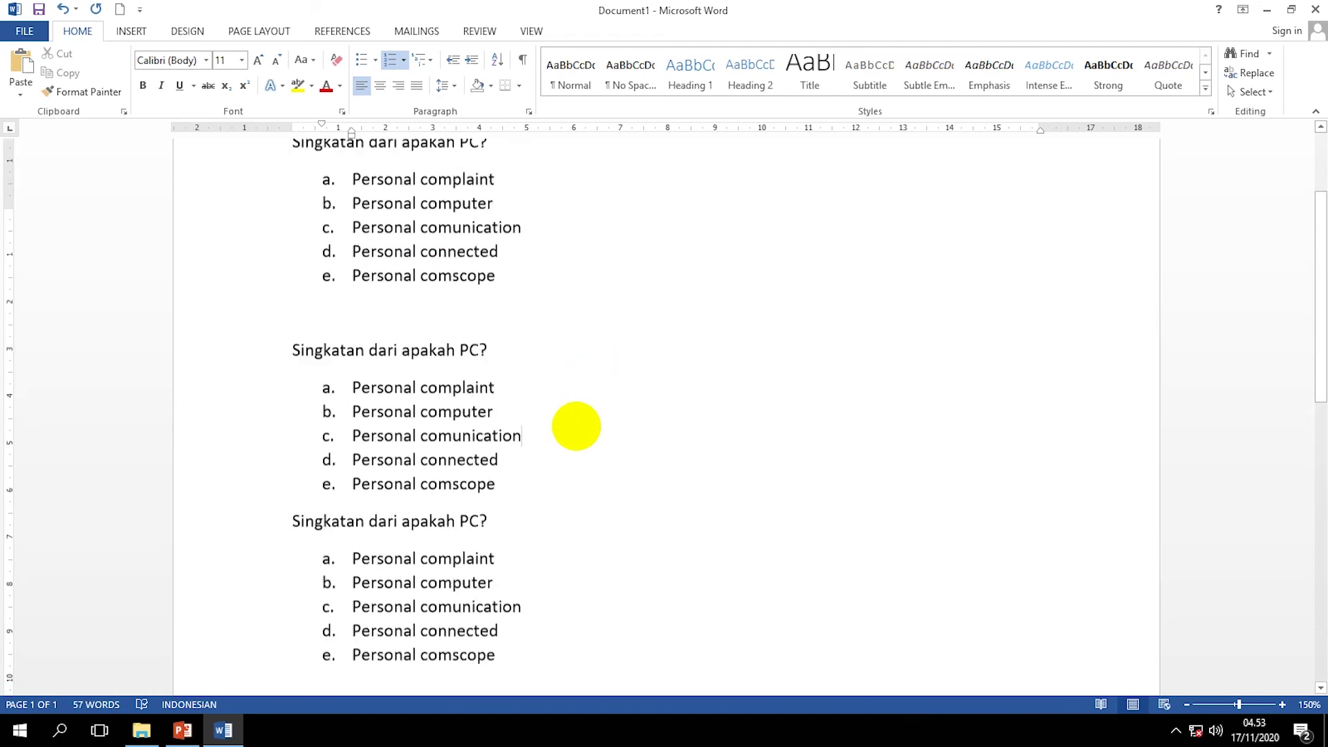
scroll(526, 436, "down", 2)
Add a placeholder question line below the third answer list, followed by five lines of placeholder answers: Ghfghfhgfgh, gfghfhgfh, Hjfghfhf, Gdfghf and Hjghjghj
left_click(514, 582)
scroll(516, 579, "down", 4)
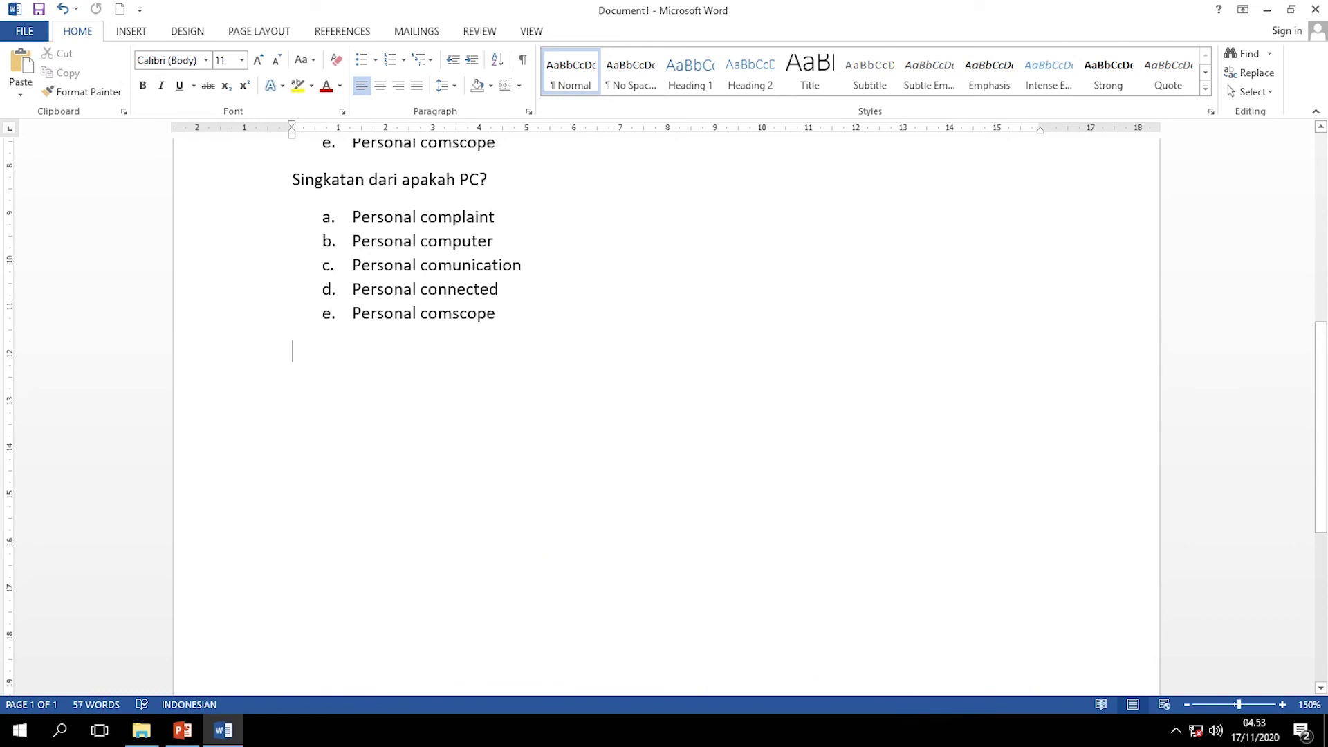
type("hgfhjfhjfhjfjhfhjfhjfjhfhjfjhfhjfjh")
key("Return")
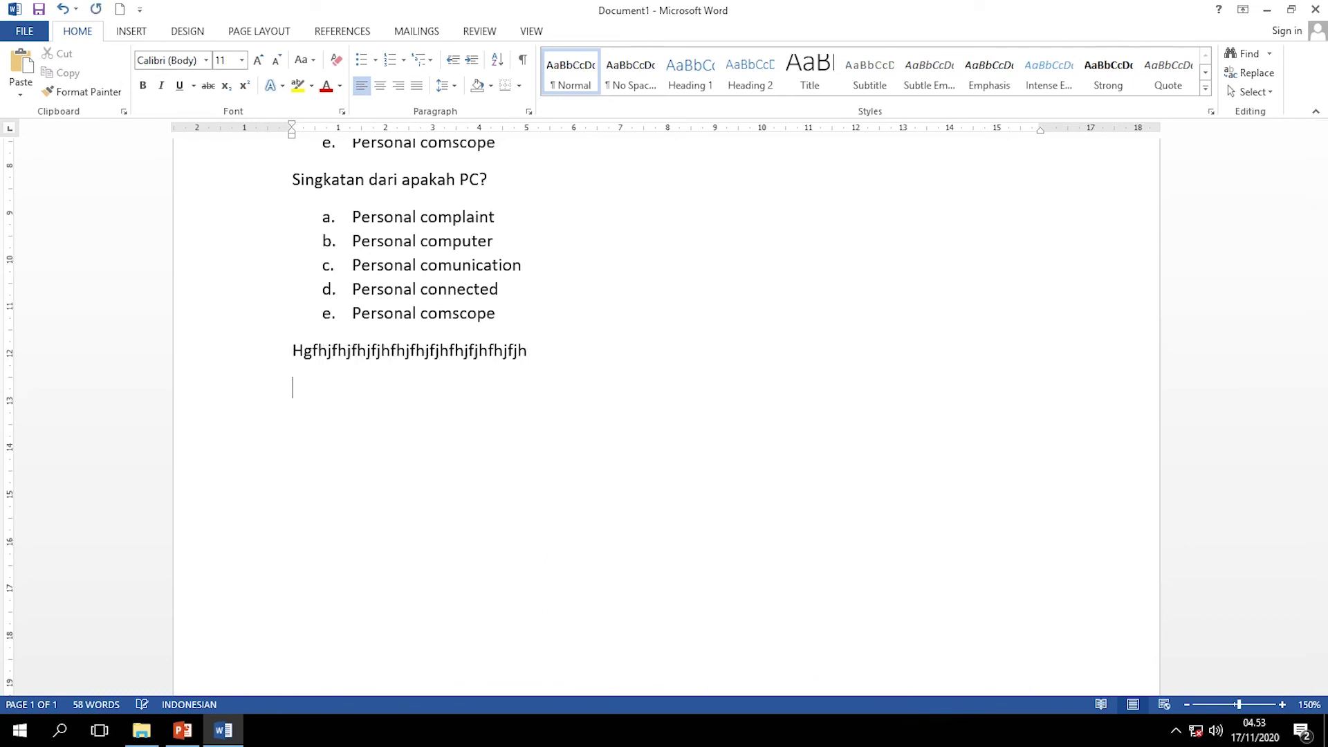
type("ghfghfhgfgh")
key("Return")
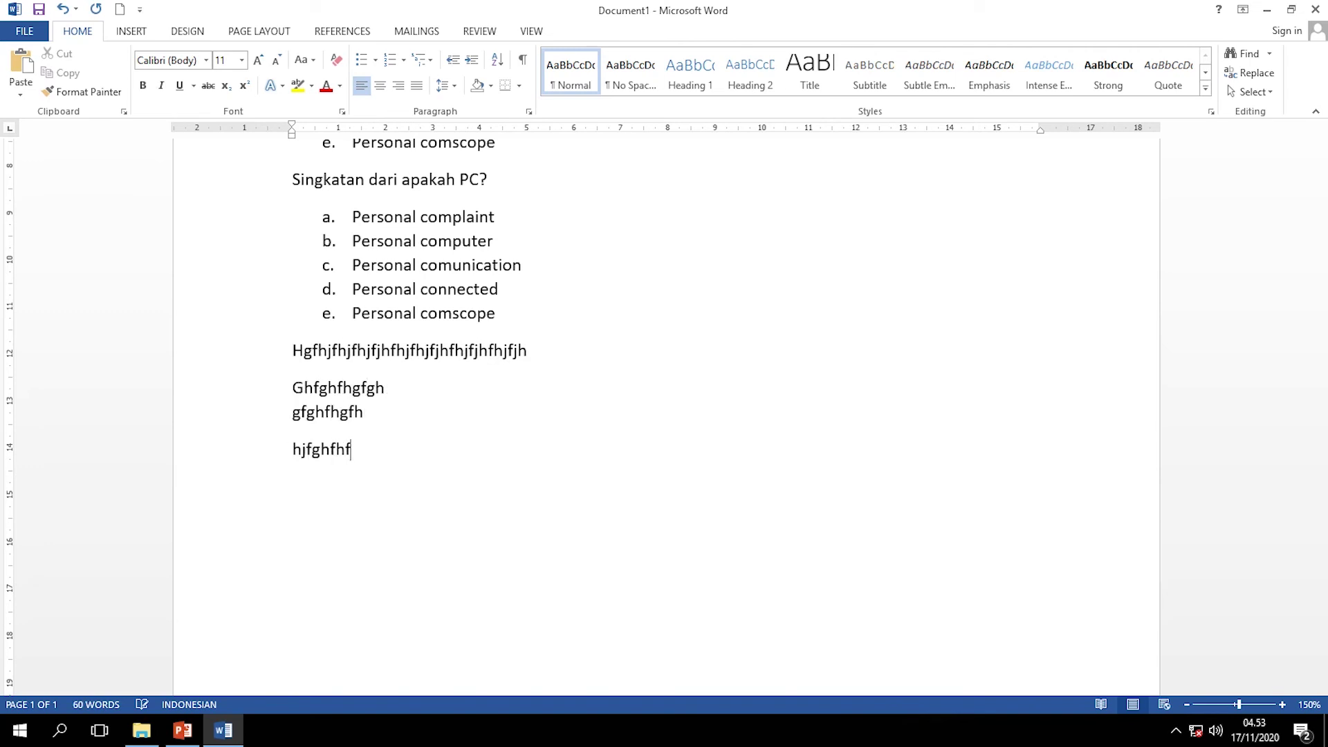
key("Return")
type("gdfghf")
key("Return")
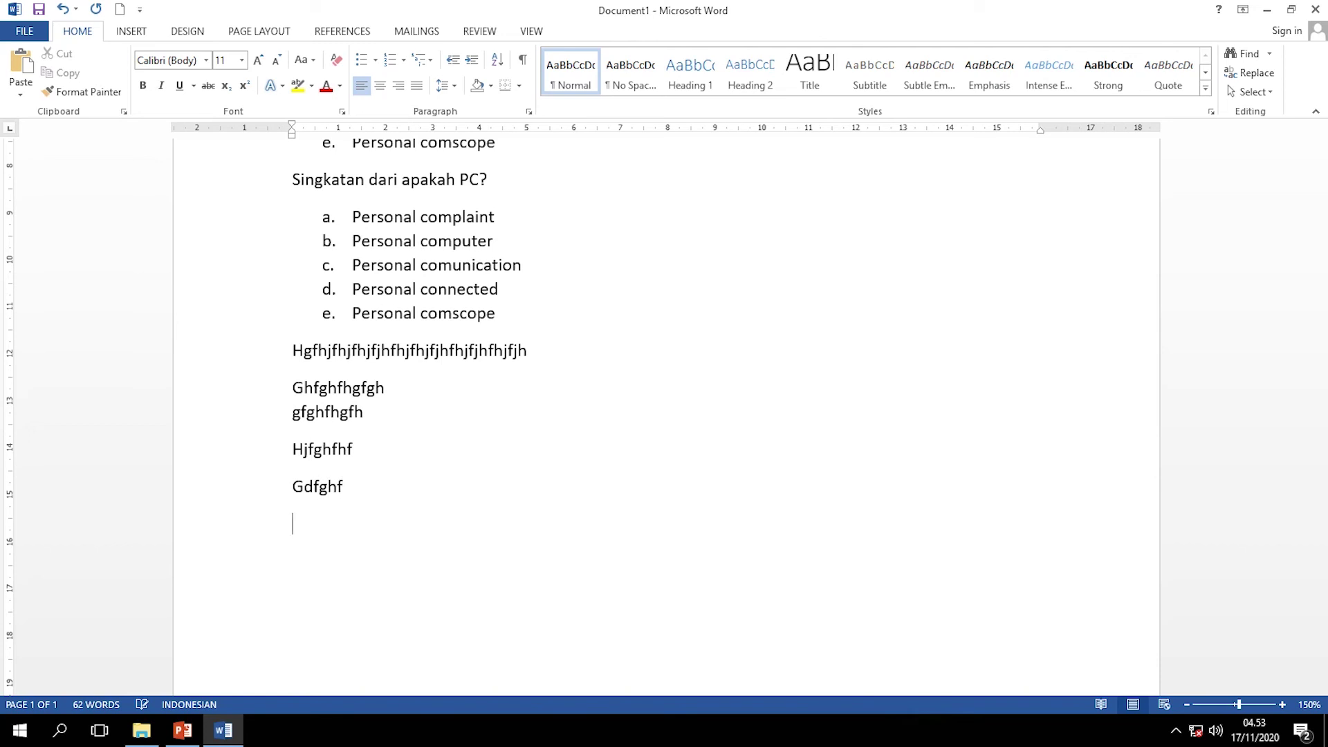
key("Return")
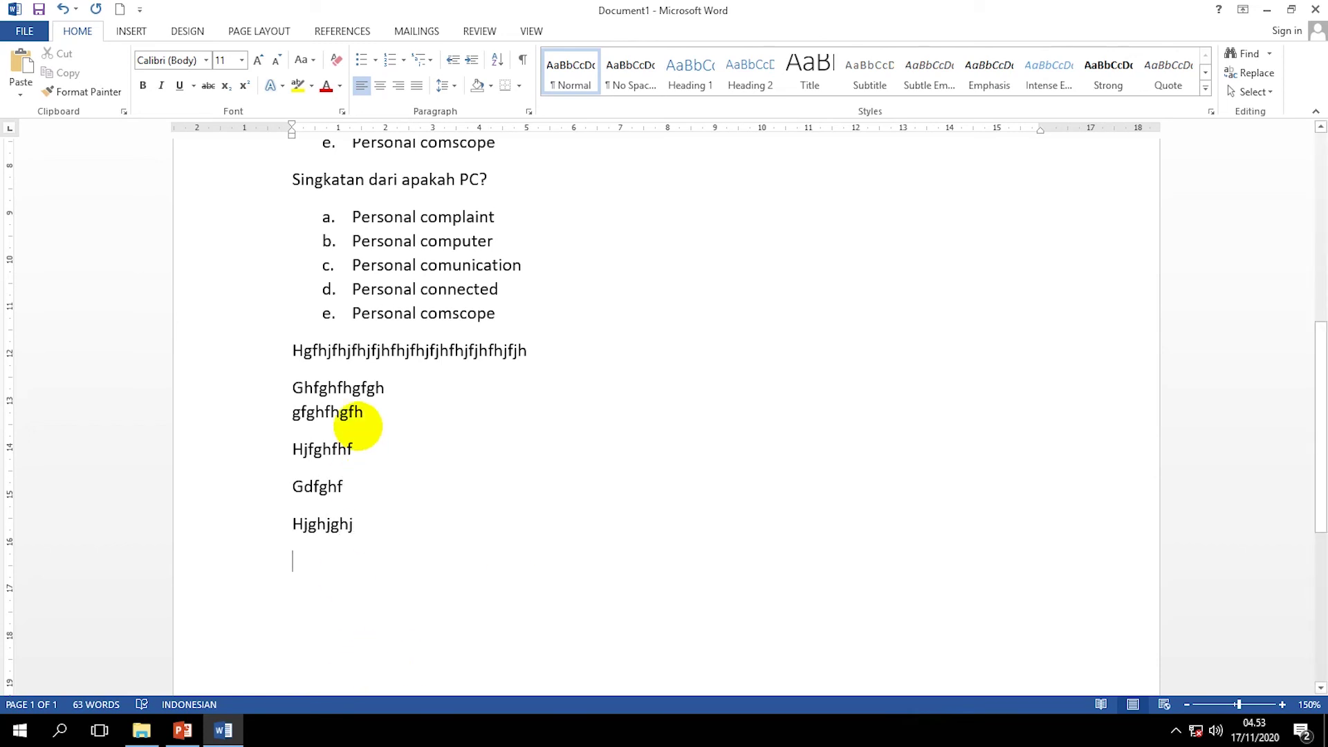
Apply the third answer list's lettered formatting to the placeholder answer lines with Format Painter
scroll(350, 424, "up", 1)
left_click(325, 277)
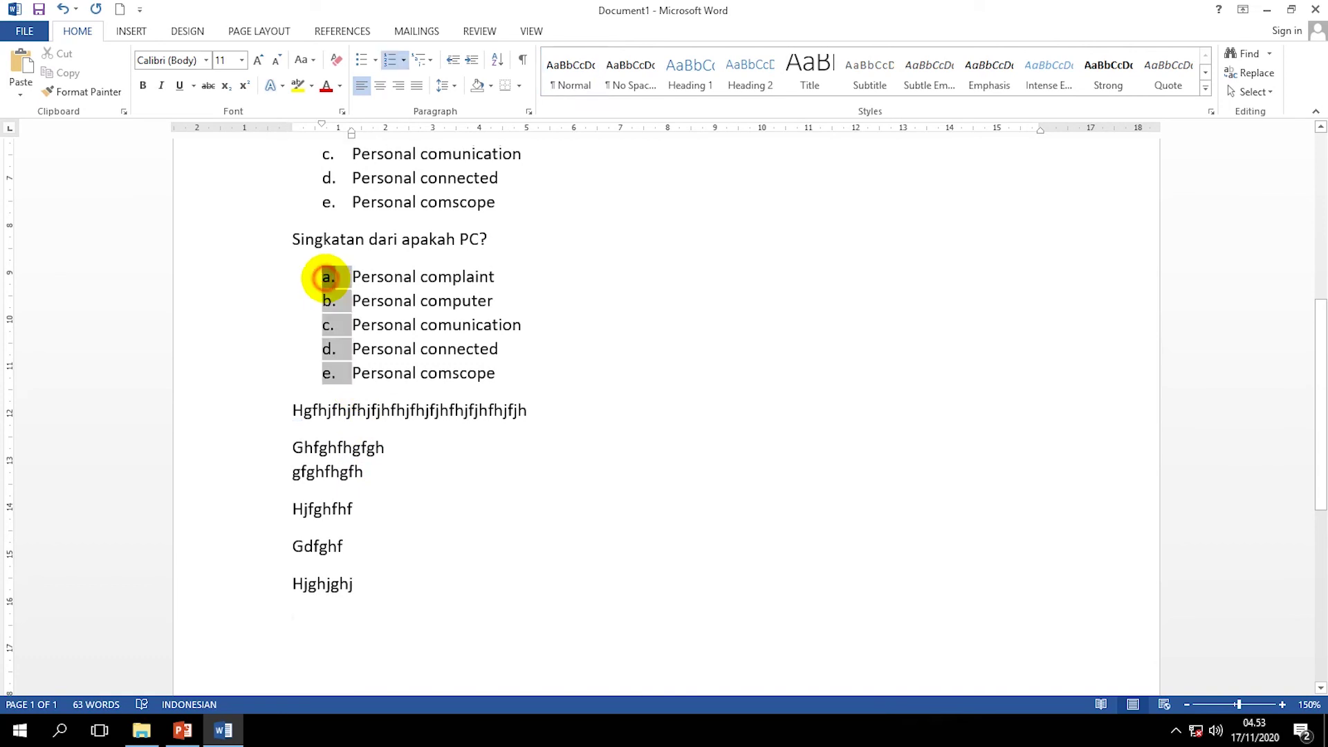
left_click(76, 92)
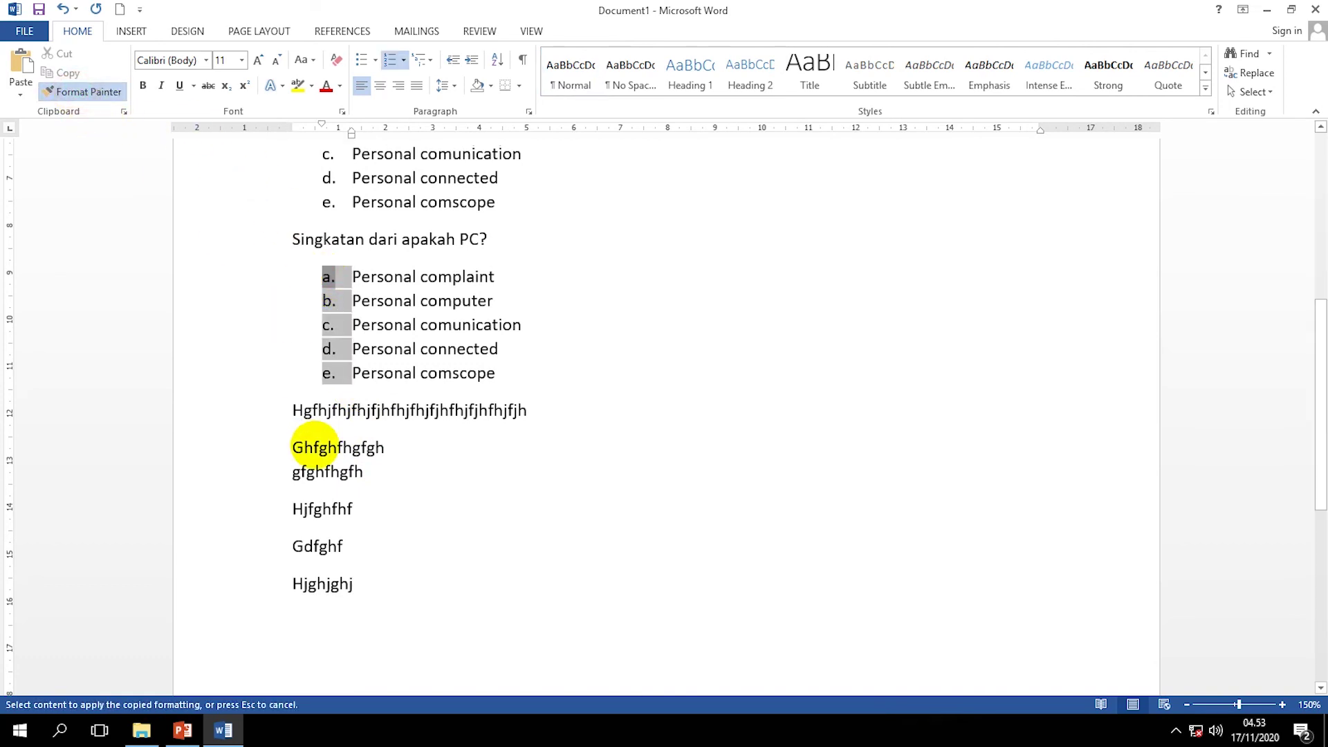
scroll(311, 445, "down", 2)
left_click_drag(290, 328, 309, 458)
left_click(391, 522)
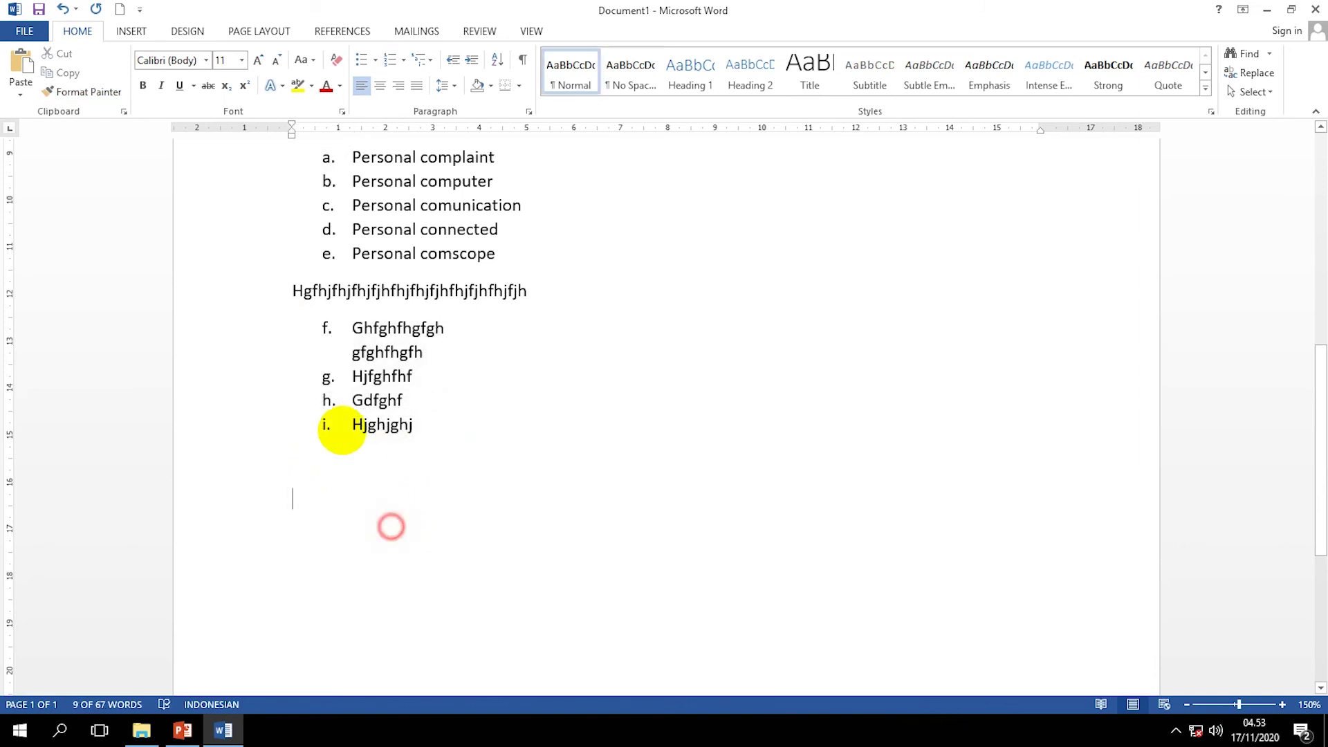
Remove the line break before gfghfhgfh and split that text off as its own lettered answer
left_click(332, 351)
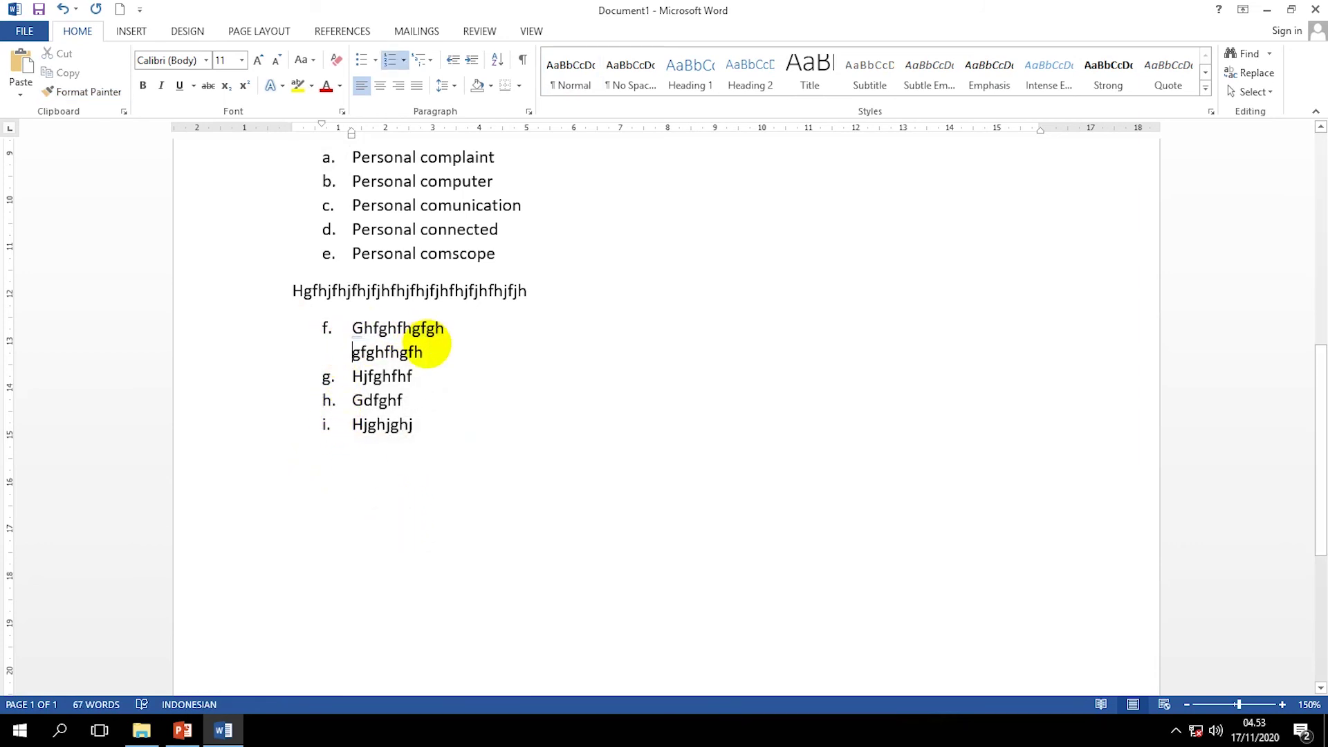
key("BackSpace")
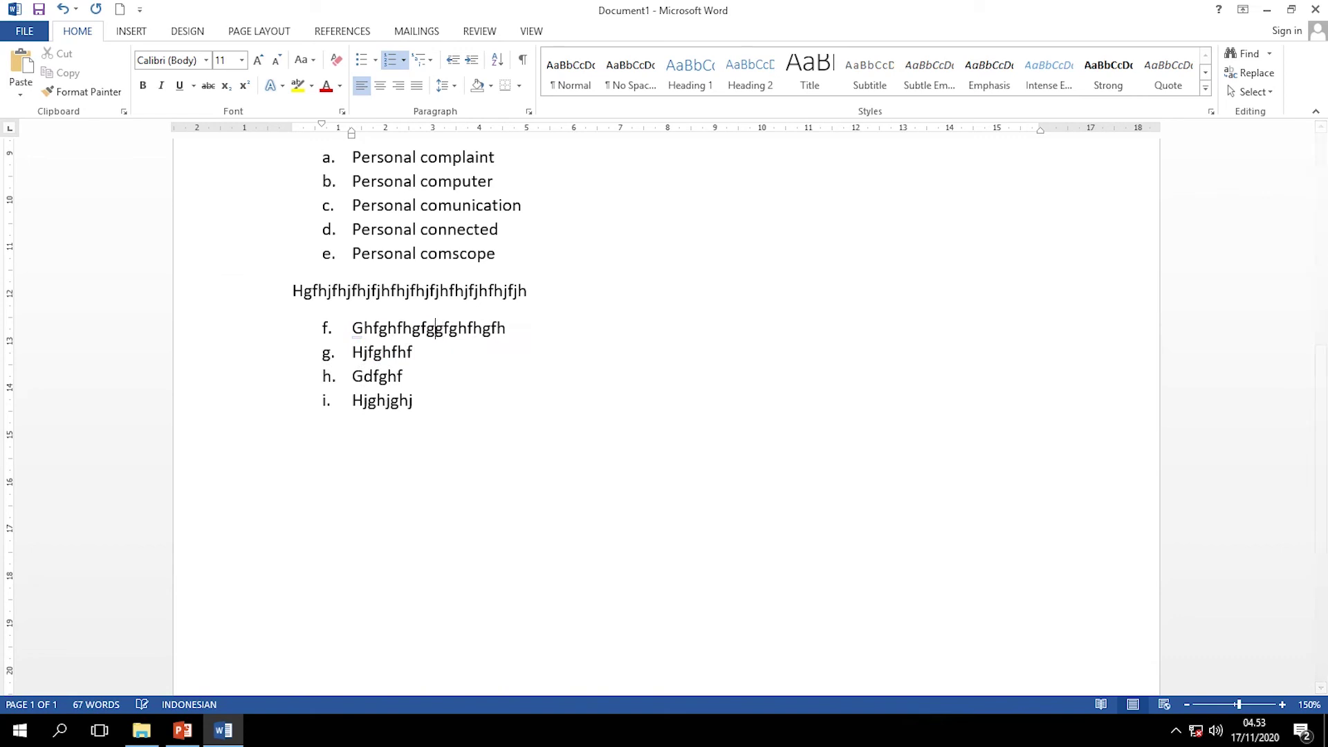
key("Return")
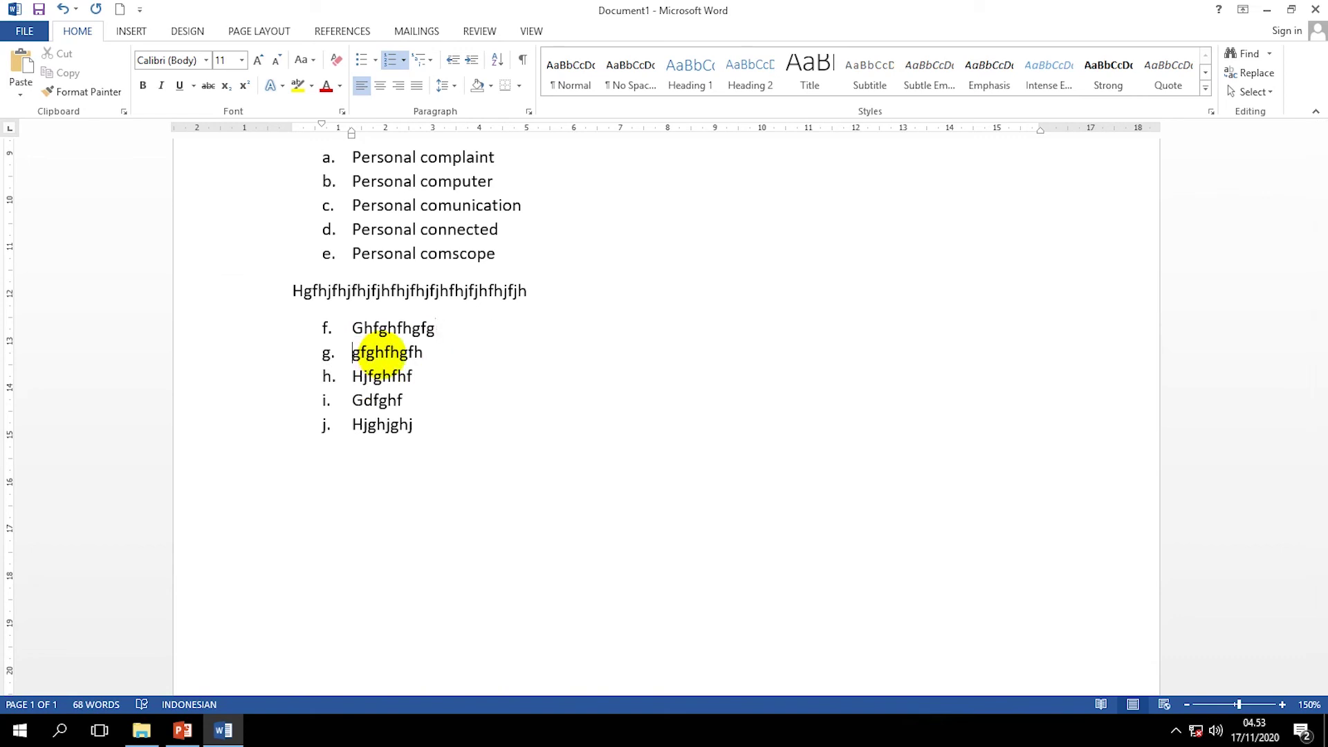
Restart the placeholder answer list's lettering at a
left_click(325, 329)
right_click(323, 330)
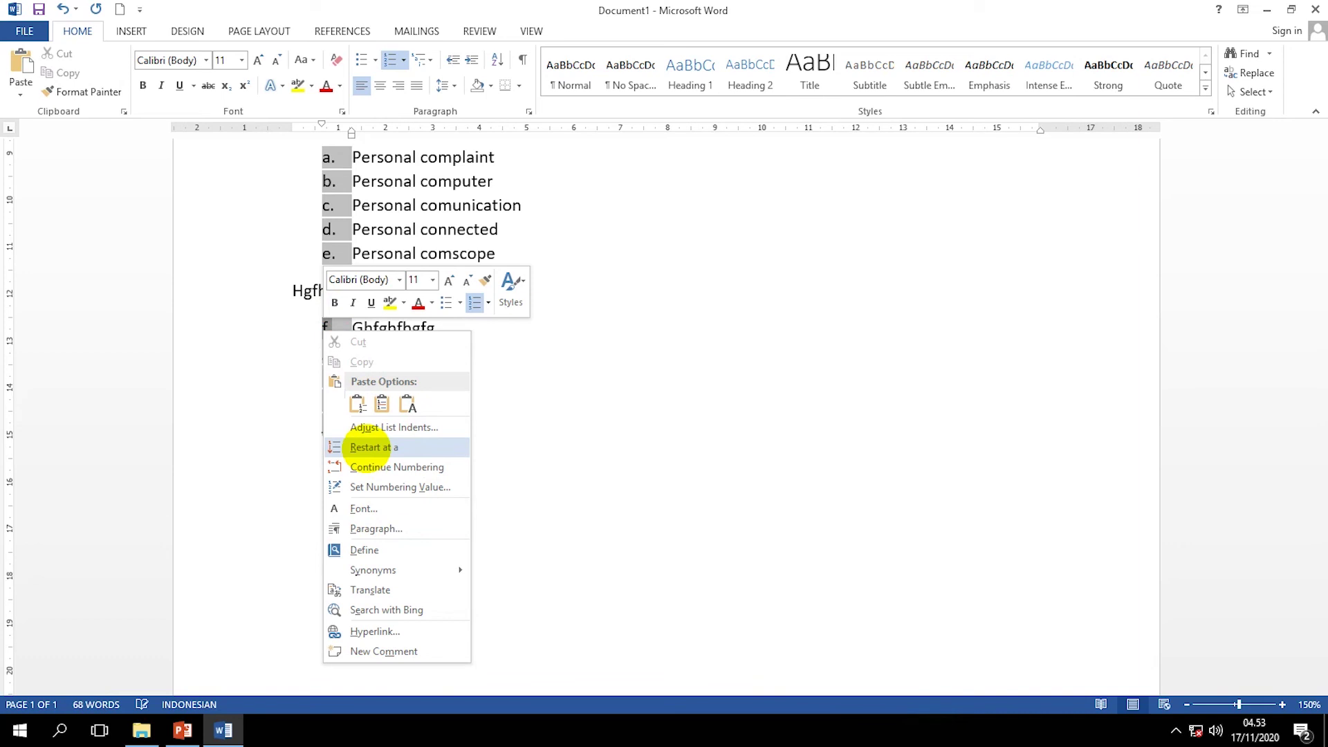
left_click(367, 449)
left_click(592, 489)
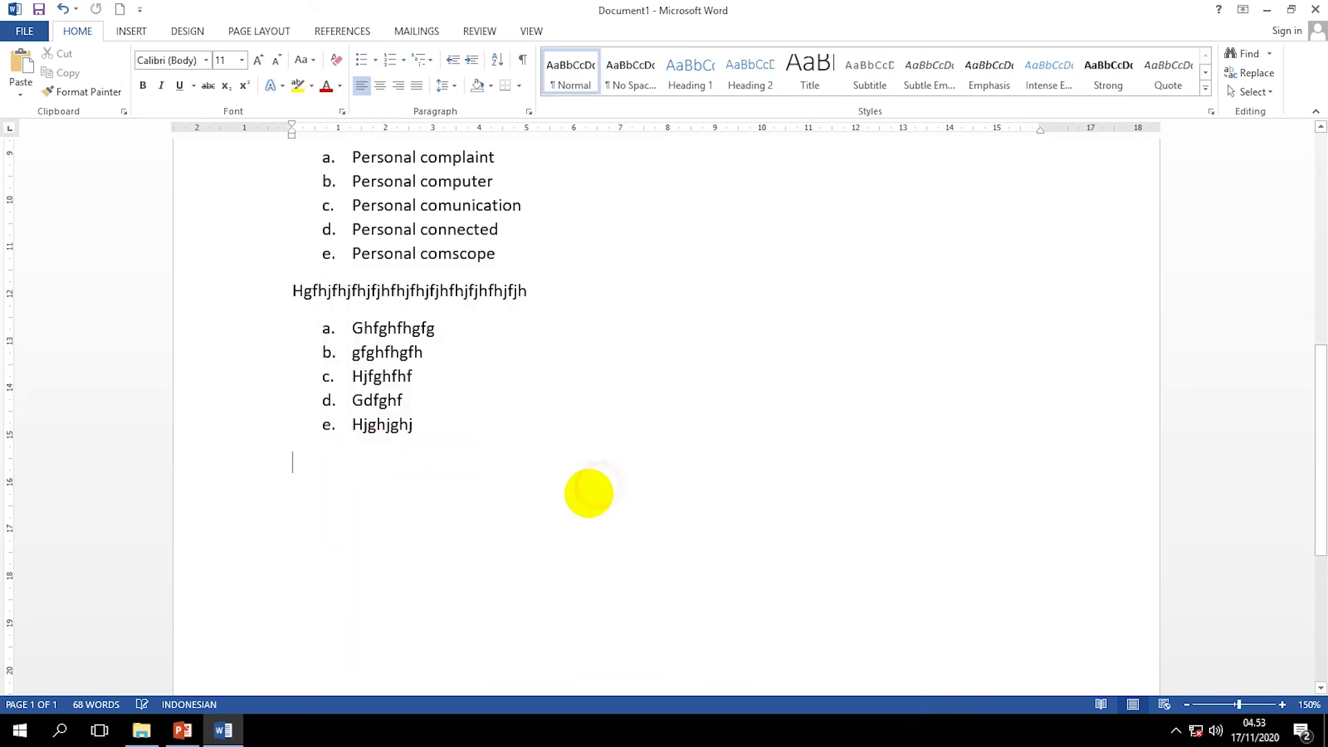
Delete the empty line between the first answer list and the second question
scroll(583, 497, "up", 1)
scroll(583, 496, "up", 5)
scroll(581, 497, "down", 6)
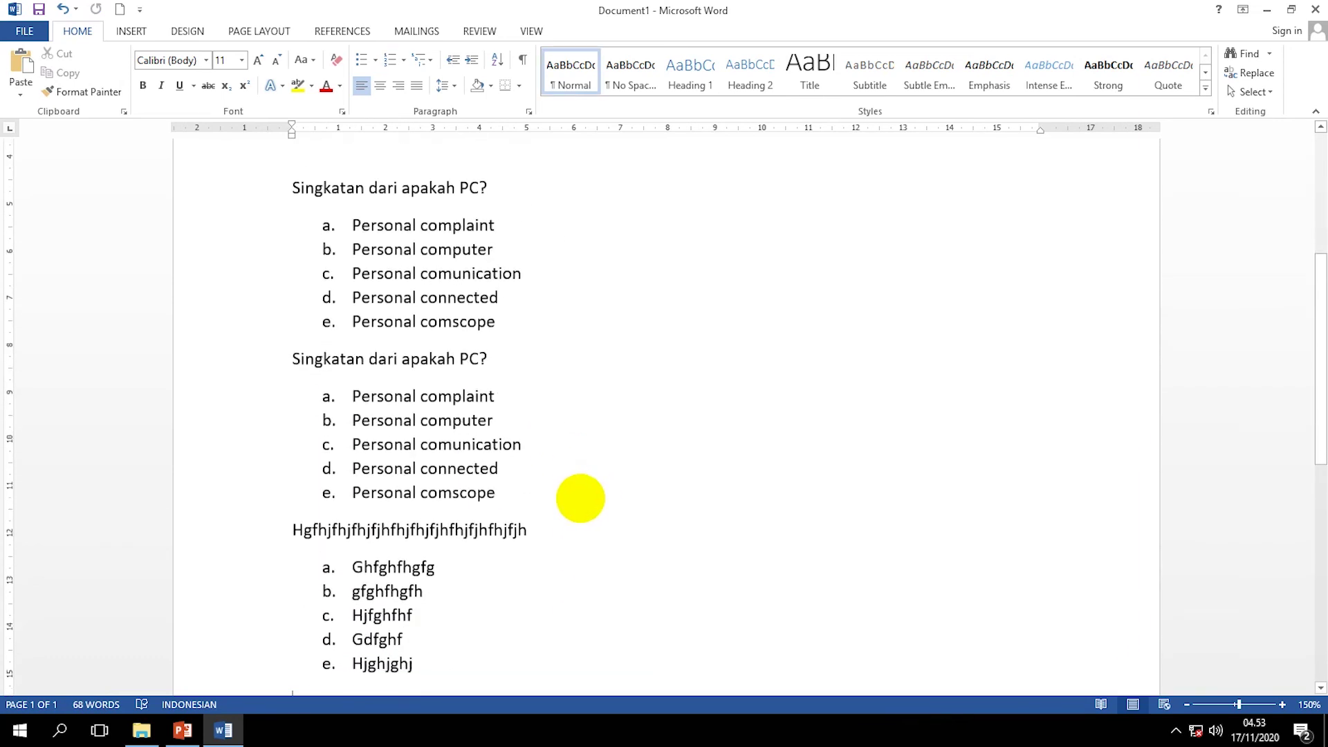
scroll(580, 498, "up", 10)
left_click(352, 461)
scroll(354, 461, "down", 4)
key("Delete")
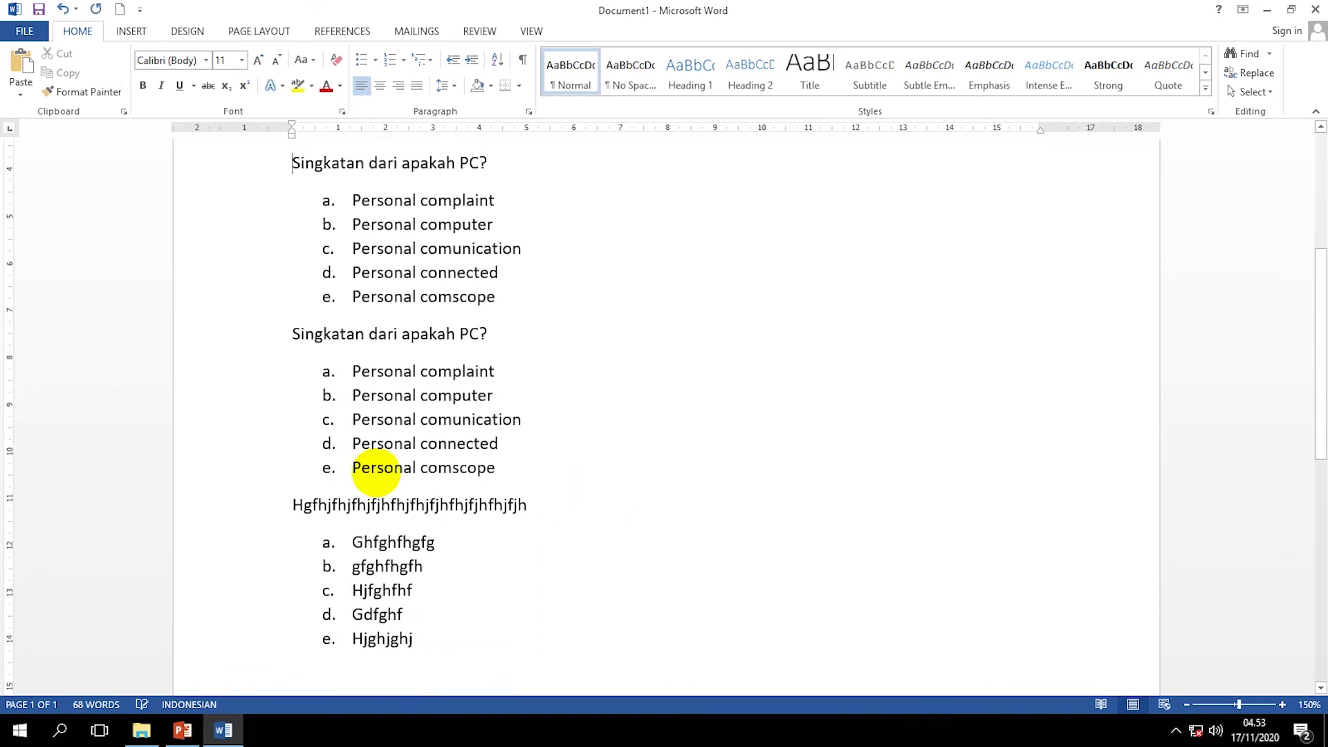
Review all four questions and check the lettering and spacing of their answer lists
scroll(389, 475, "up", 3)
left_click(355, 291)
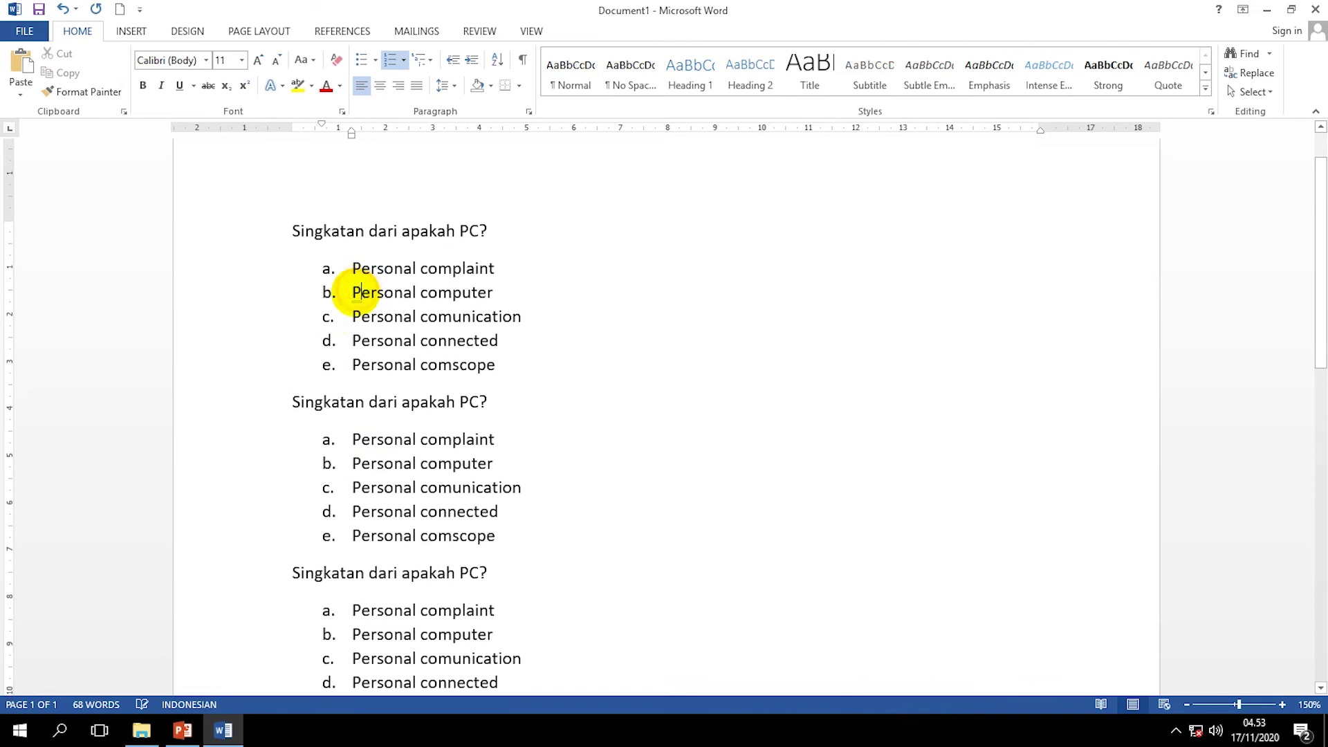
scroll(356, 291, "down", 2)
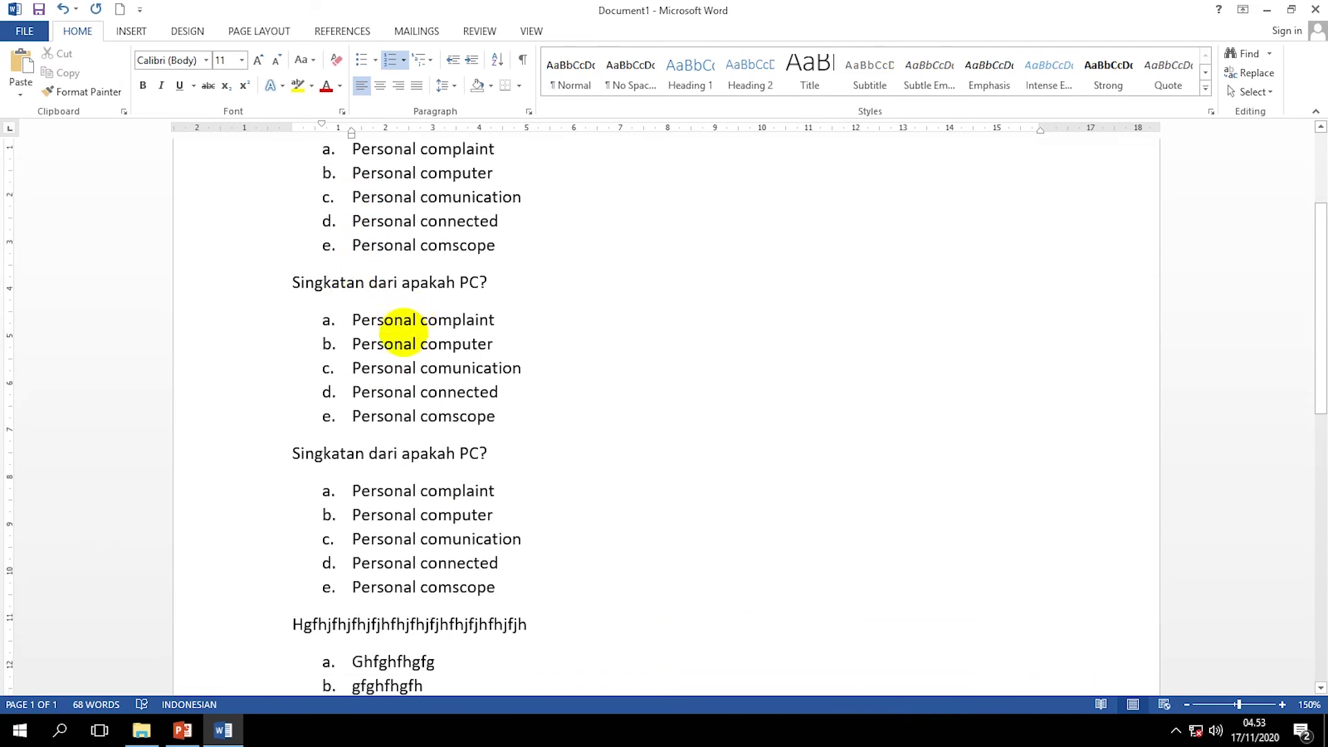
scroll(385, 346, "up", 2)
scroll(429, 380, "down", 1)
scroll(468, 398, "down", 3)
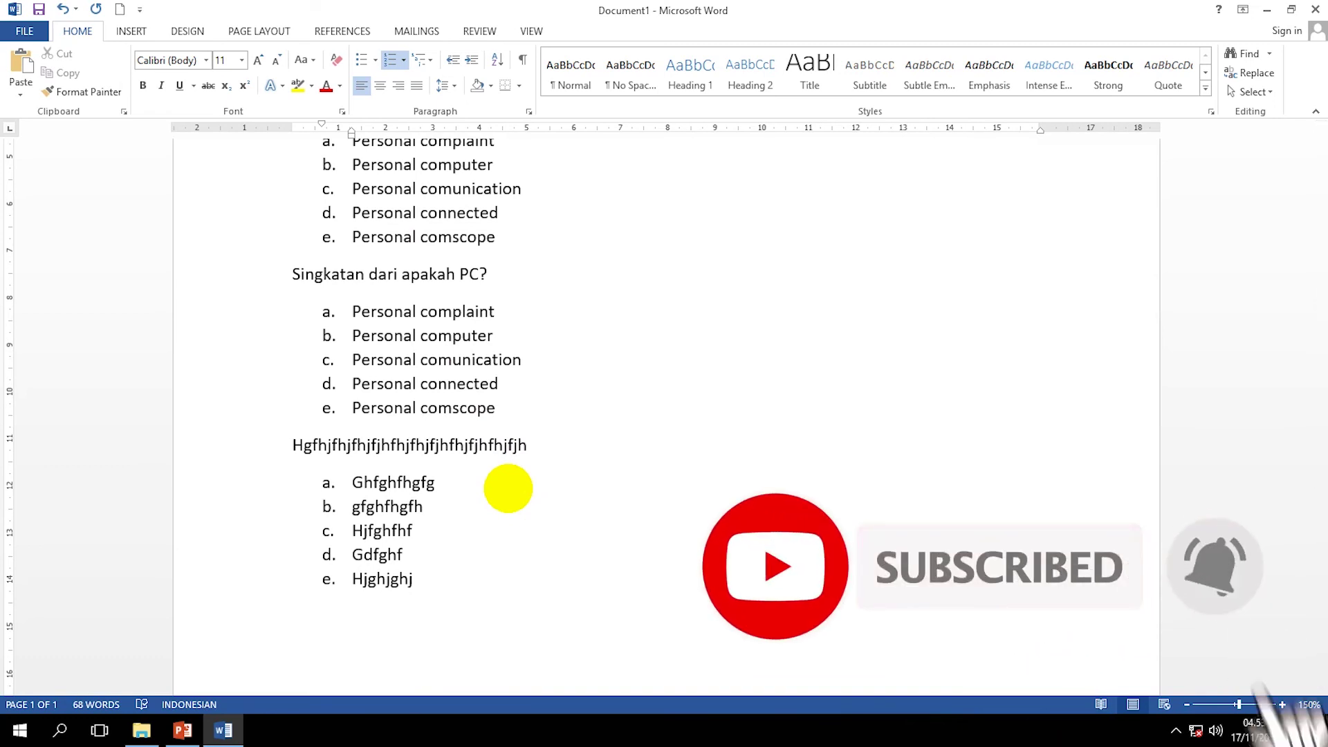
scroll(471, 470, "up", 10)
left_click(512, 346)
scroll(559, 398, "down", 5)
Switch to the PowerPoint presentation to read slide 6 on the form builder rules, and return to the Word document
left_click(182, 730)
left_click(101, 490)
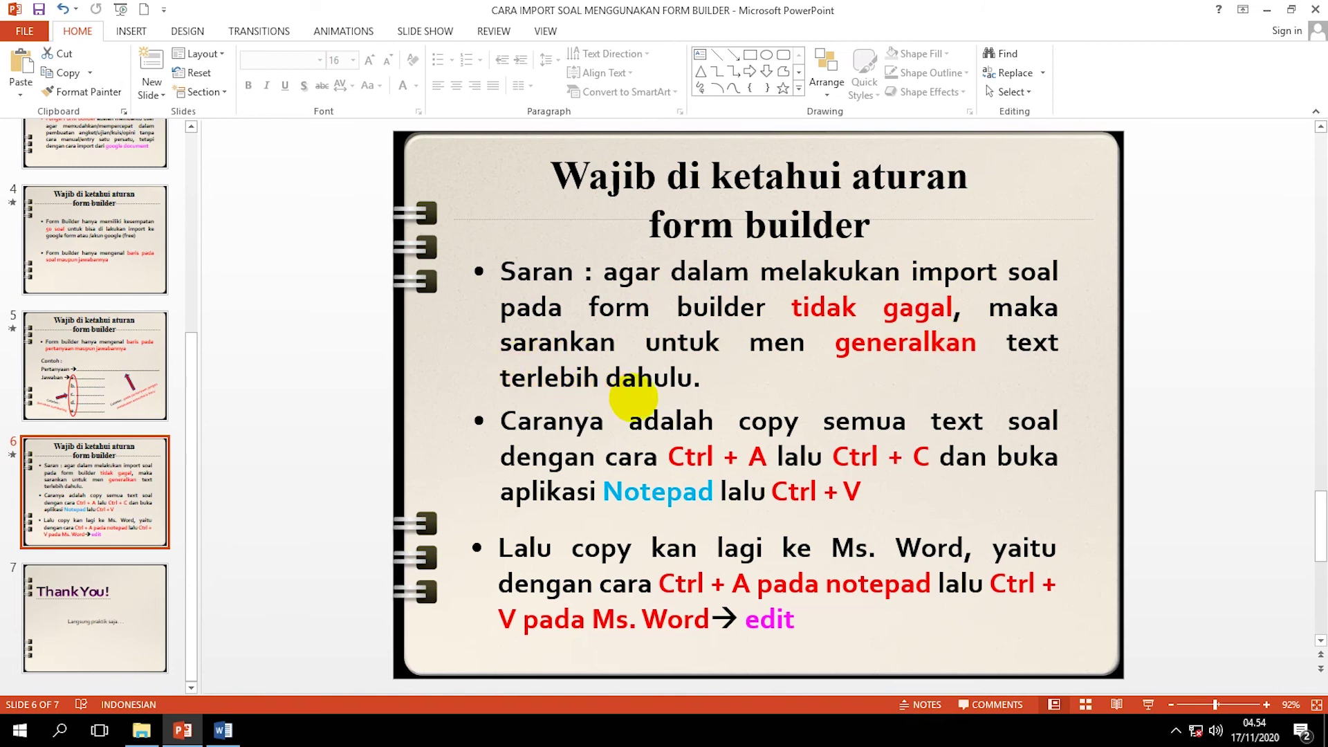
left_click(223, 731)
left_click(615, 512)
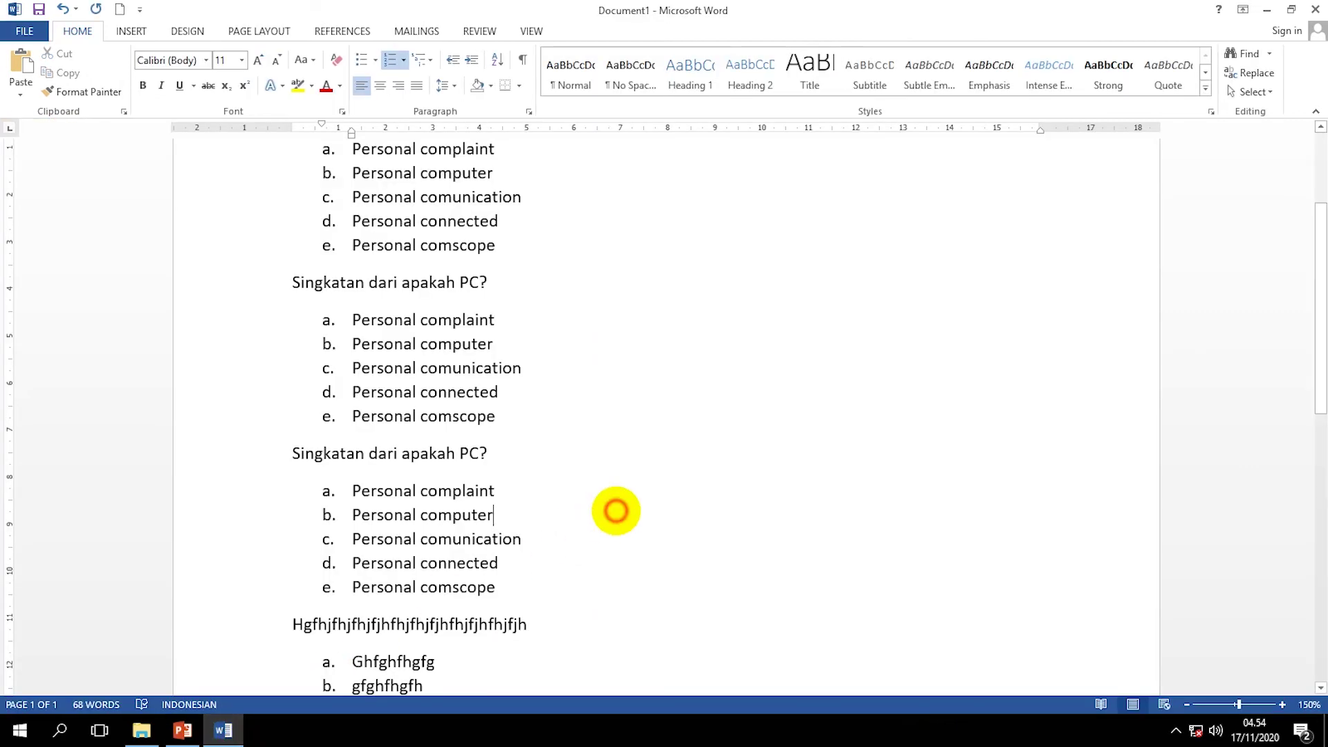
Copy the document's entire text, open Notepad and paste it there as plain text
scroll(616, 511, "down", 1)
scroll(616, 510, "up", 3)
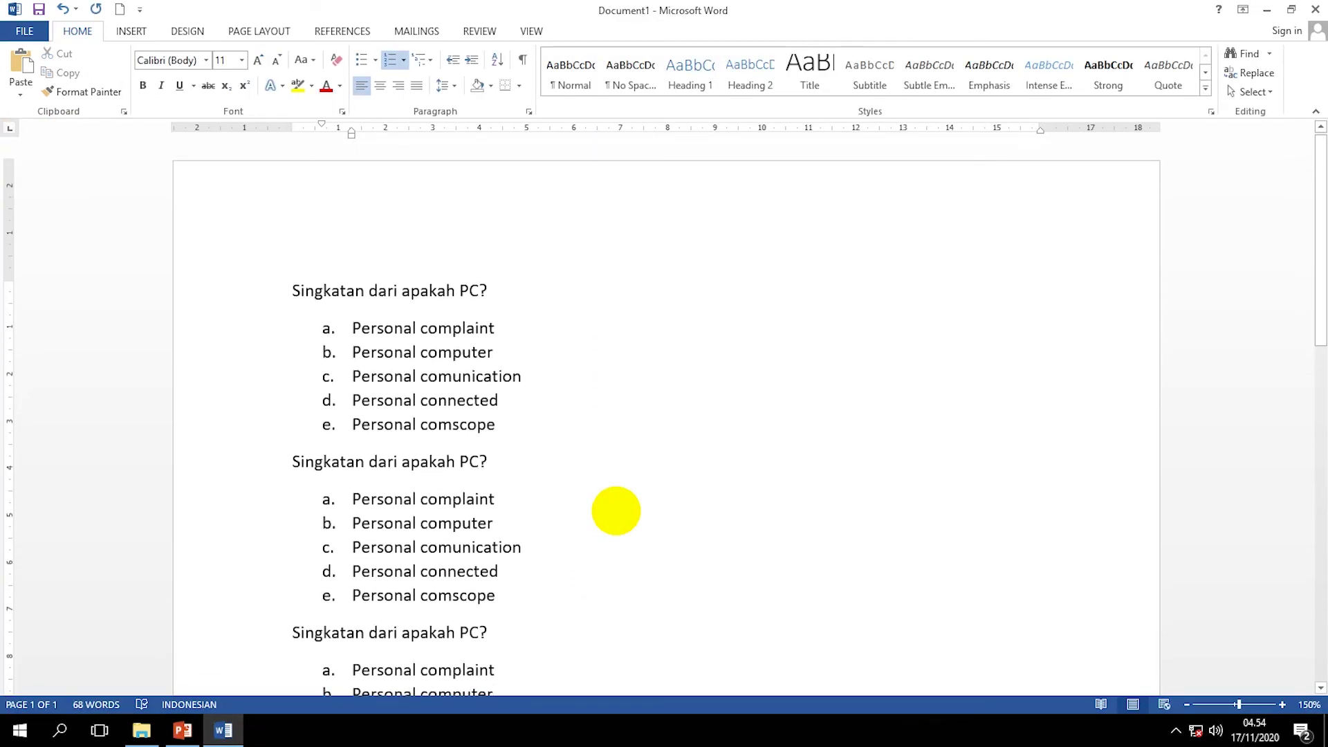
scroll(616, 511, "down", 3)
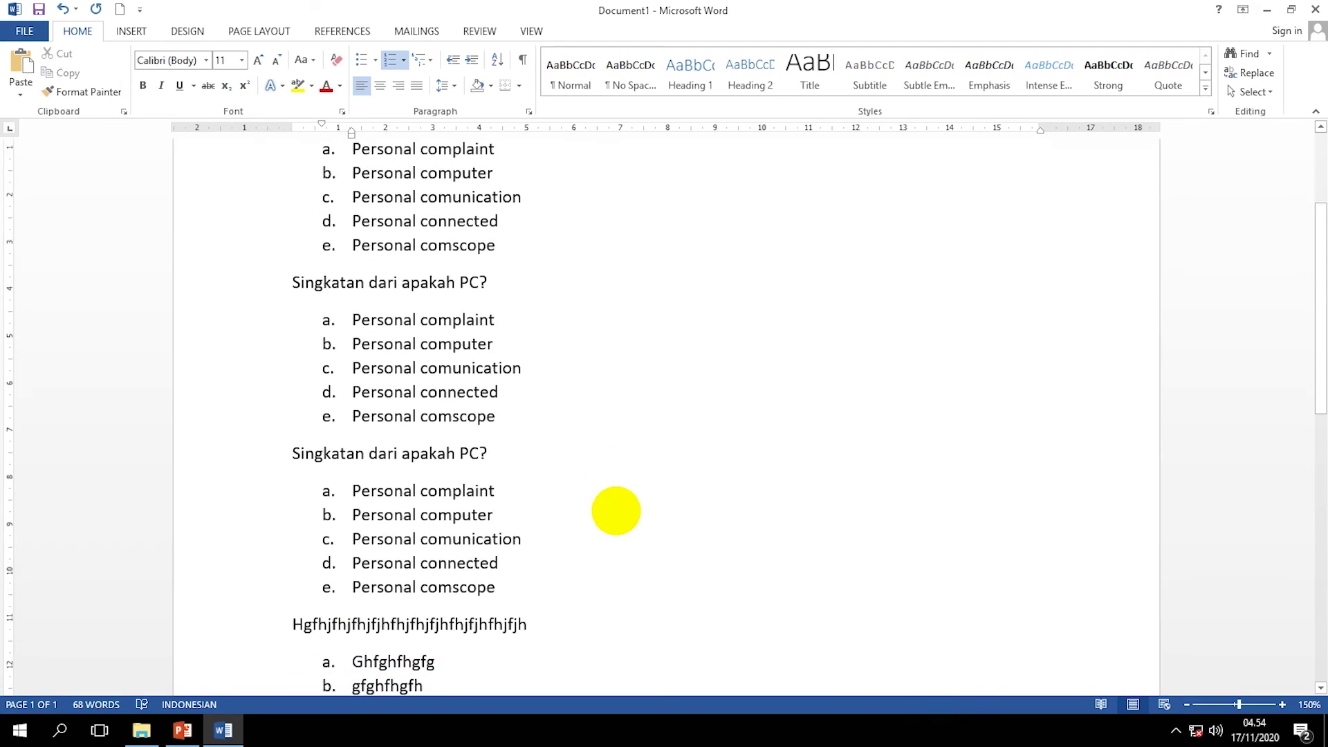
key("ctrl+a")
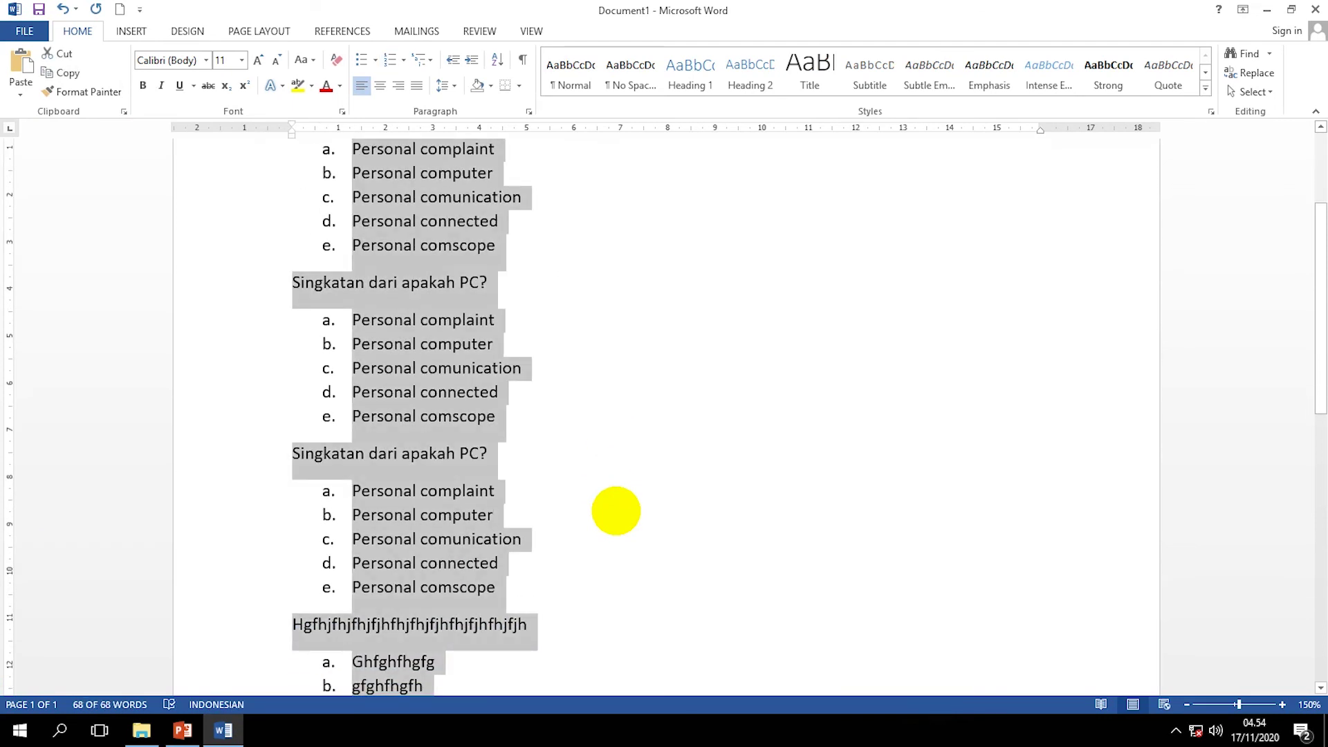
left_click(20, 731)
type("no")
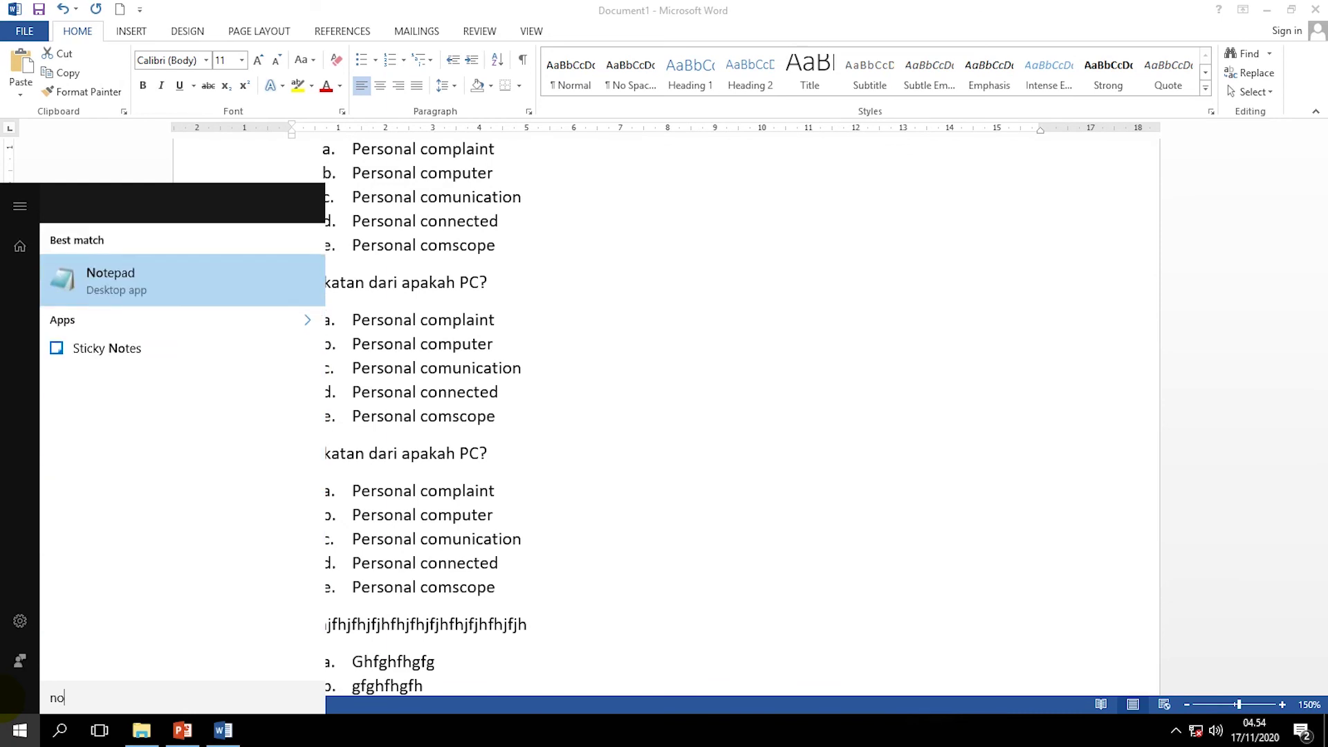
type("tep")
key("Return")
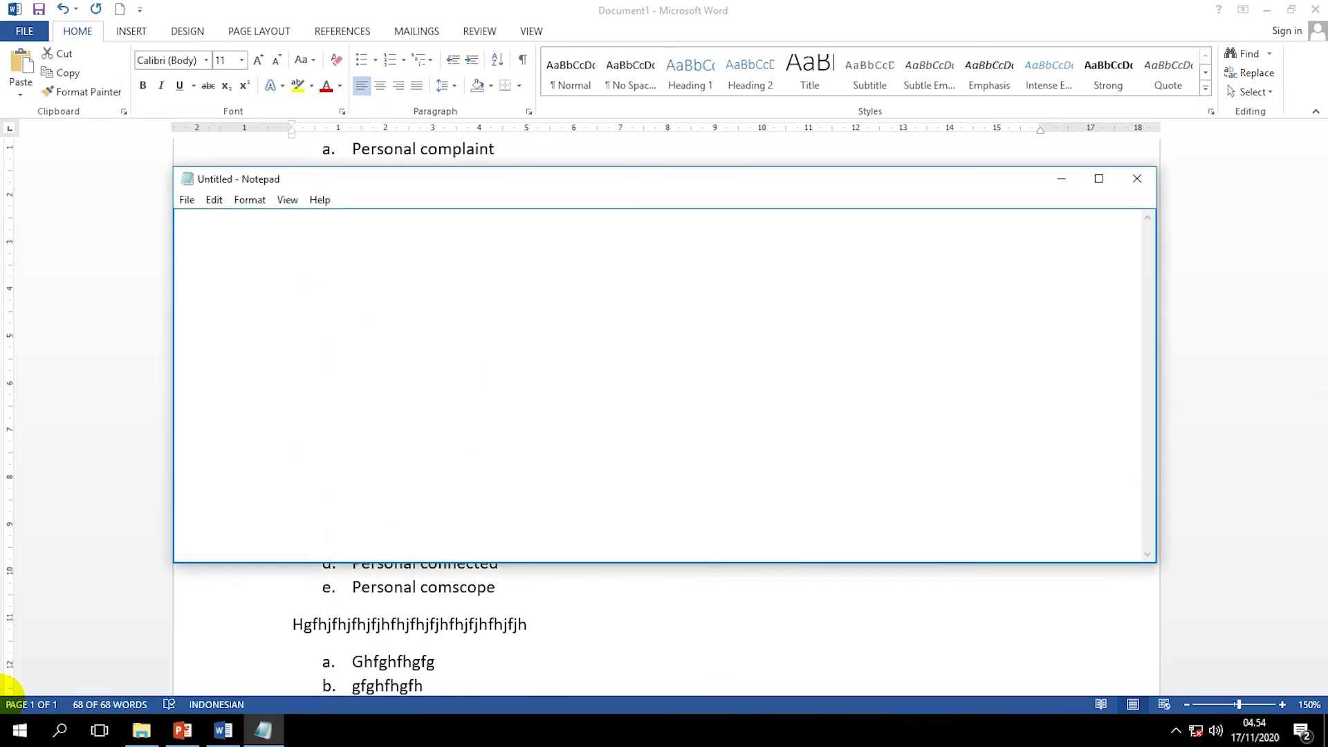
key("ctrl+v")
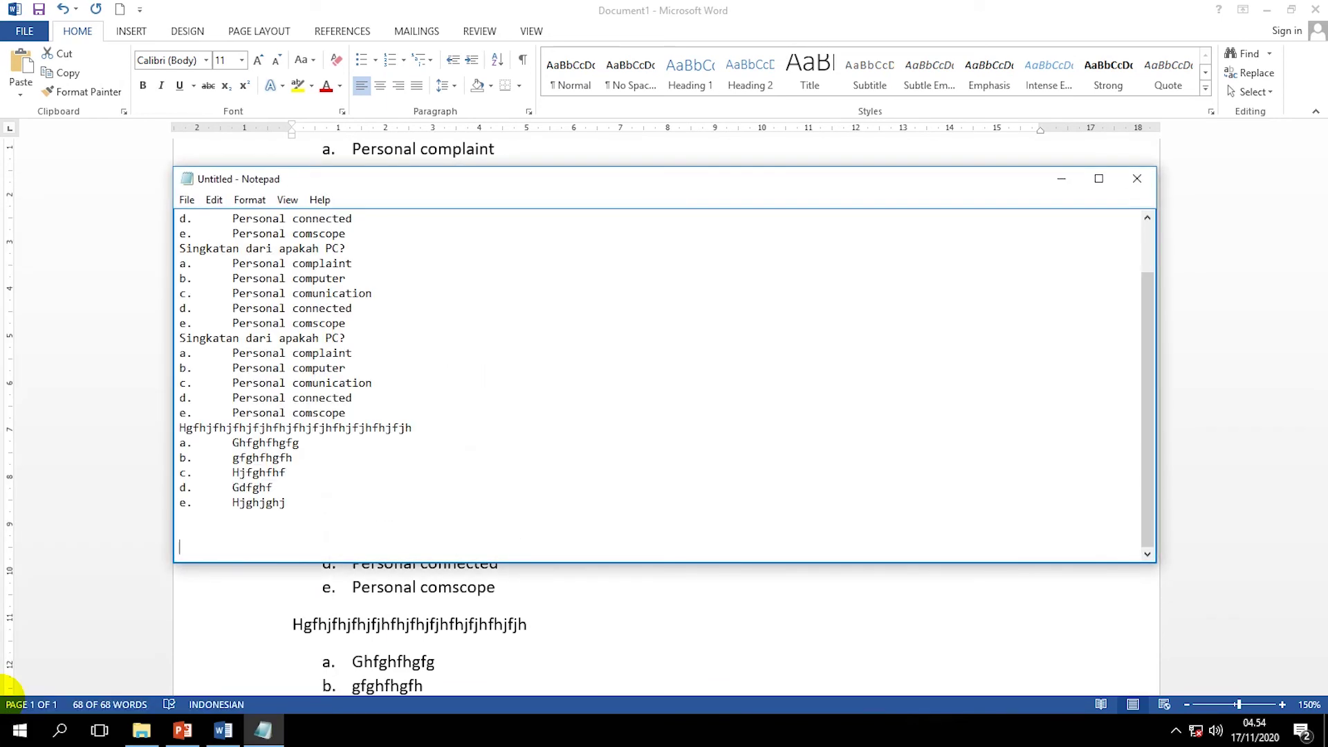
left_click(430, 440)
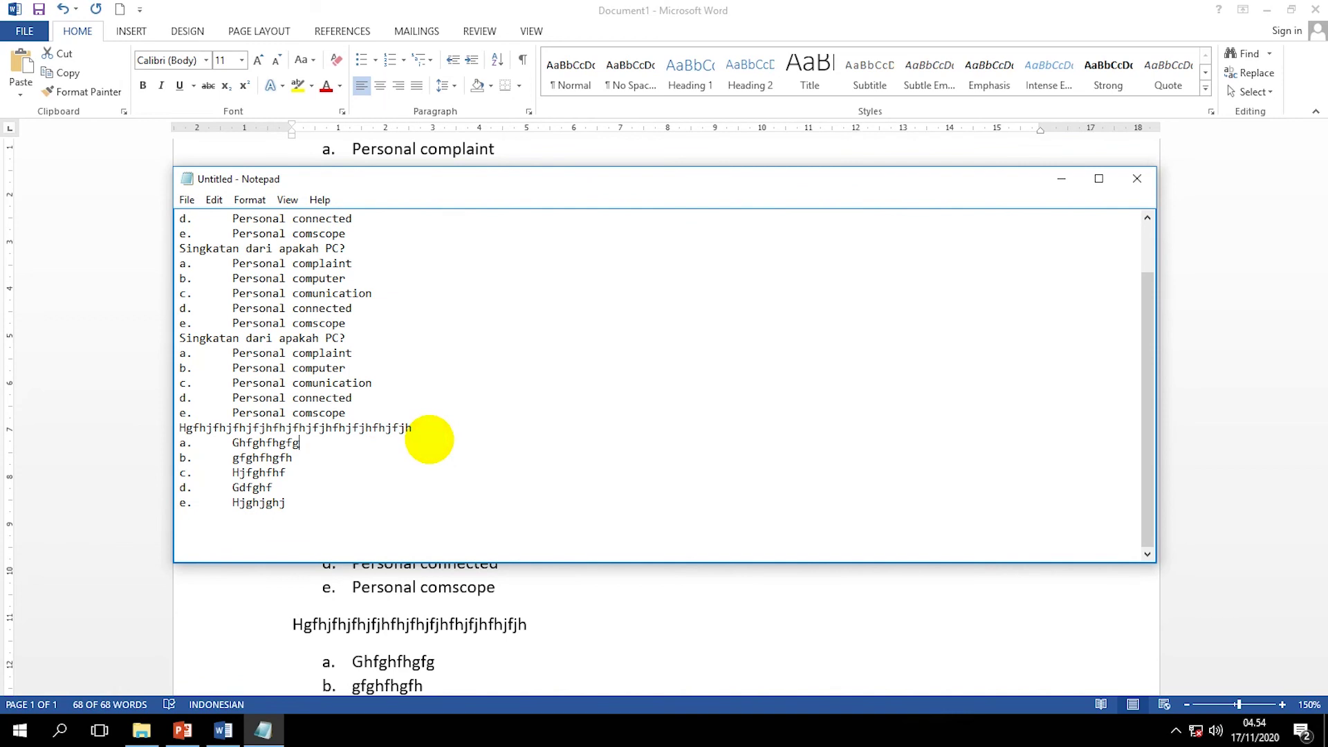
Copy all the plain text from Notepad and paste it over the entire contents of the Word document
key("ctrl+a")
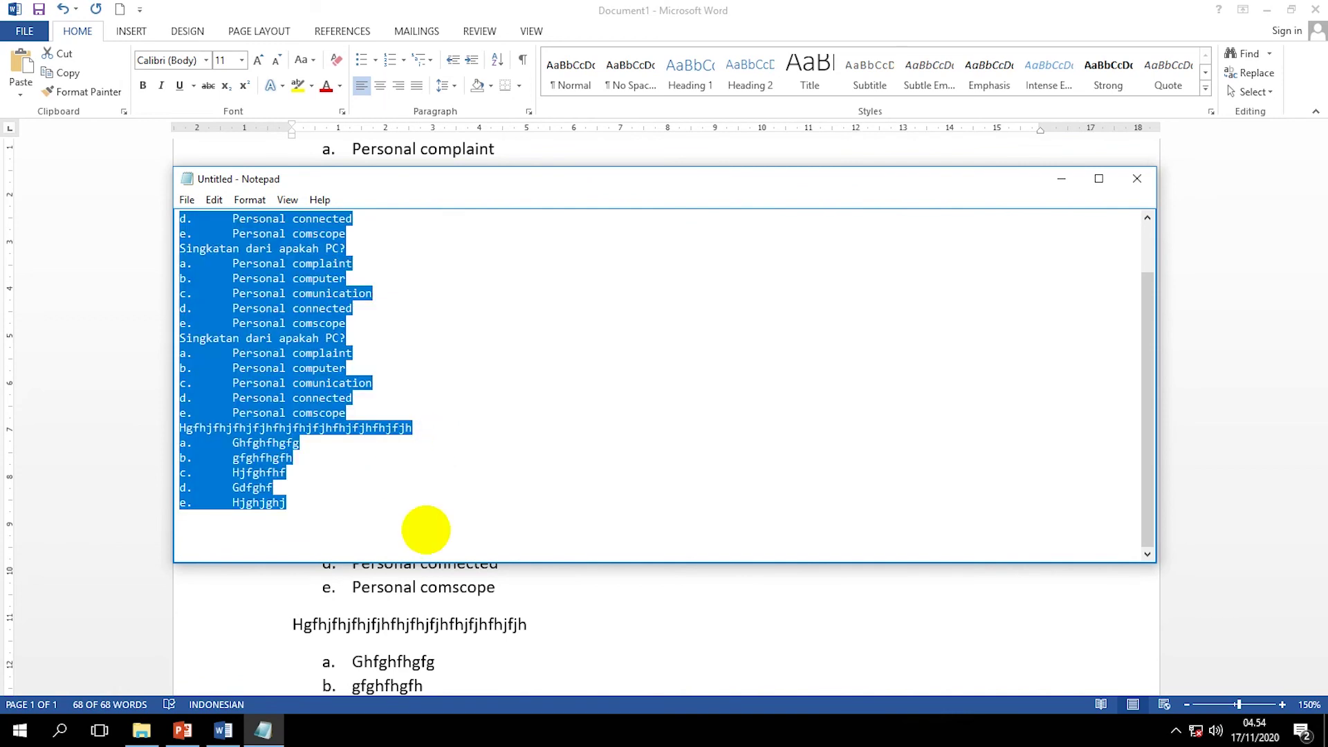
left_click(611, 609)
key("ctrl+v")
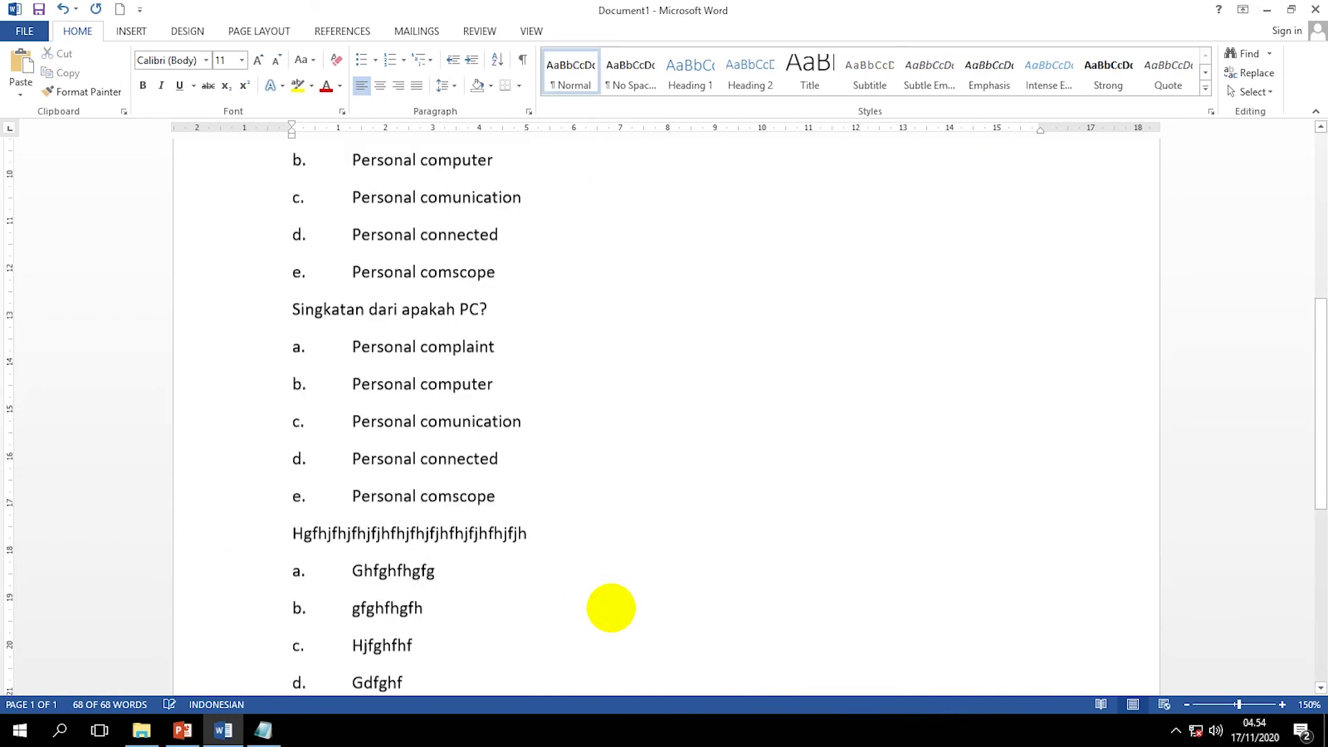
Examine the pasted plain-text questions from first to last, checking the lettering and alignment of their answer options
scroll(584, 602, "up", 8)
left_click(413, 339)
left_click_drag(419, 328, 453, 590)
left_click(707, 434)
left_click_drag(326, 291, 755, 483)
left_click(755, 483)
left_click(293, 327)
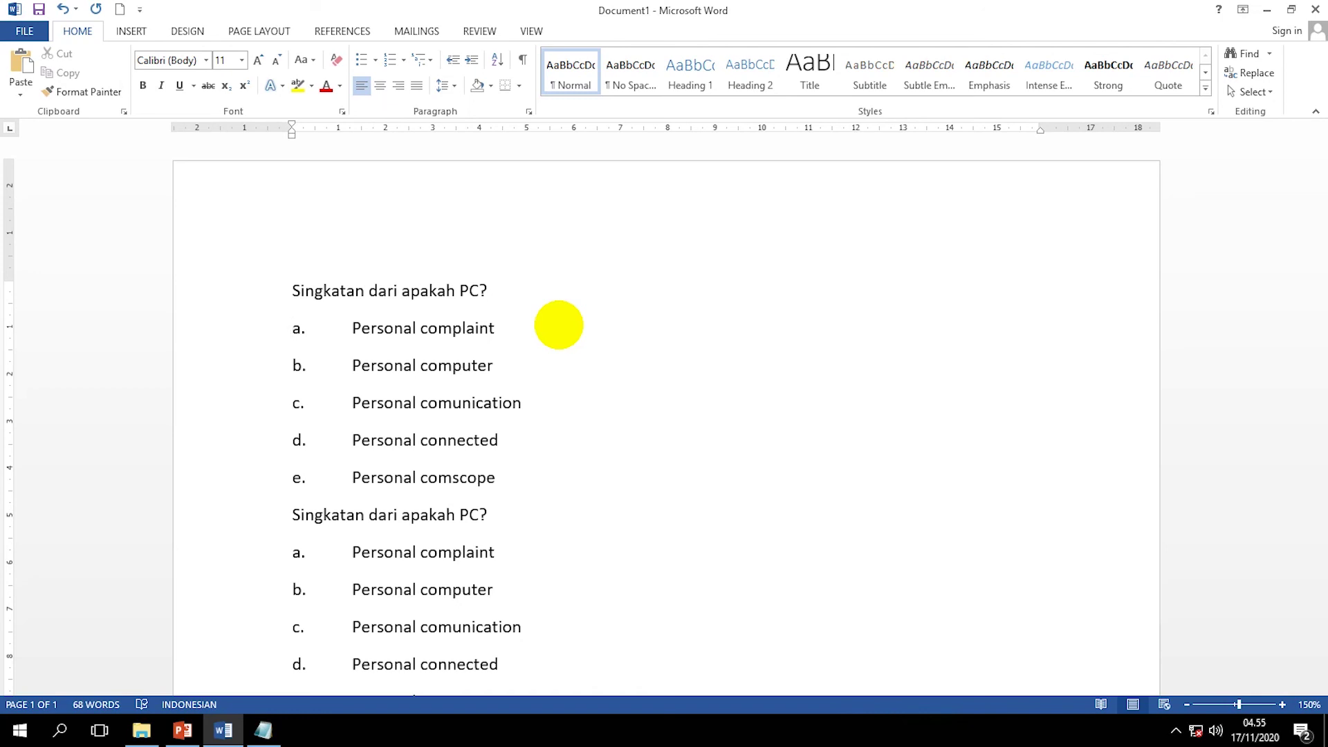
scroll(559, 325, "down", 15)
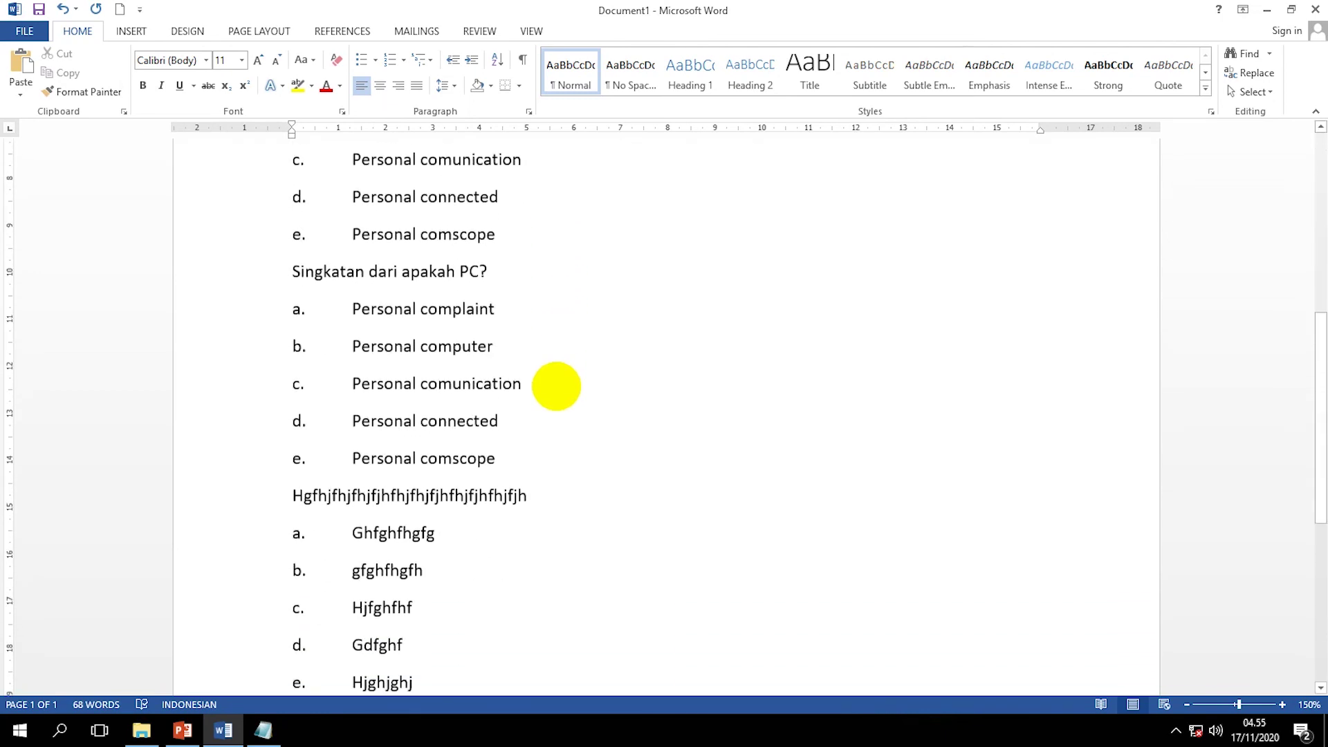
scroll(554, 447, "up", 10)
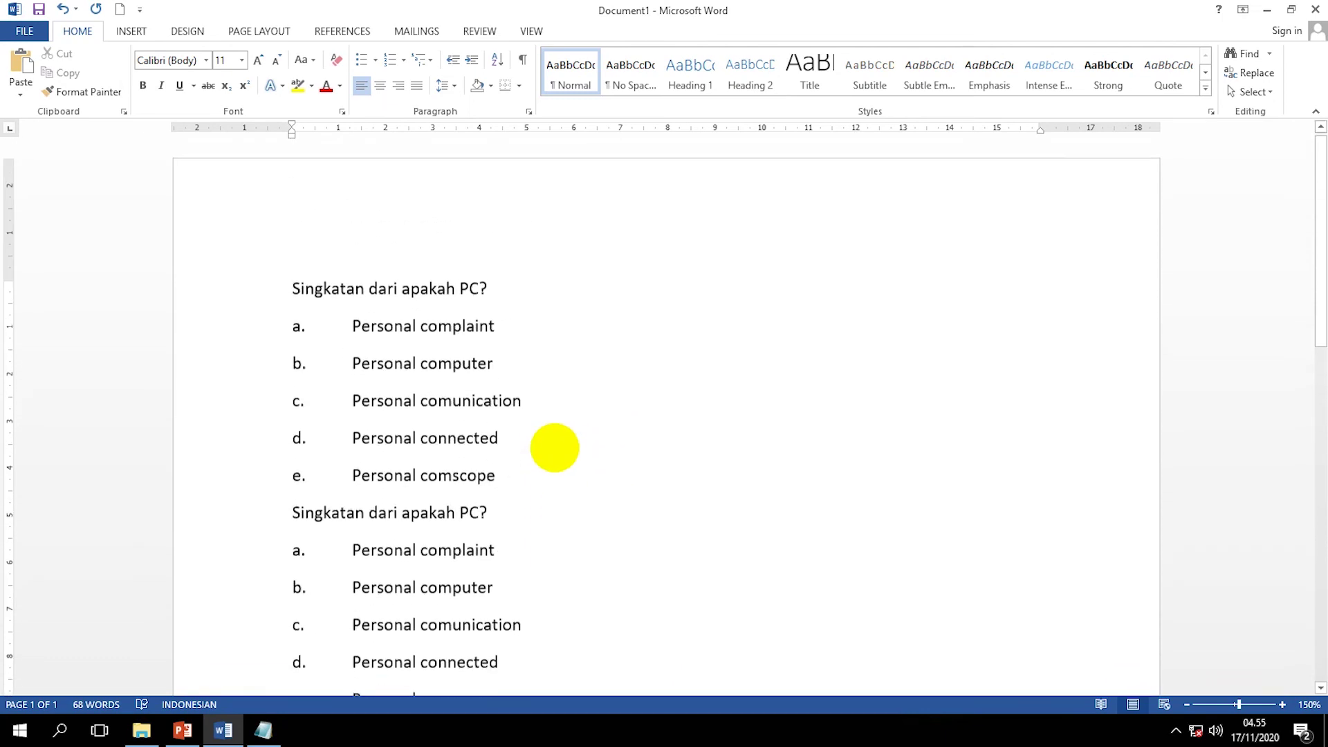
scroll(554, 448, "down", 1)
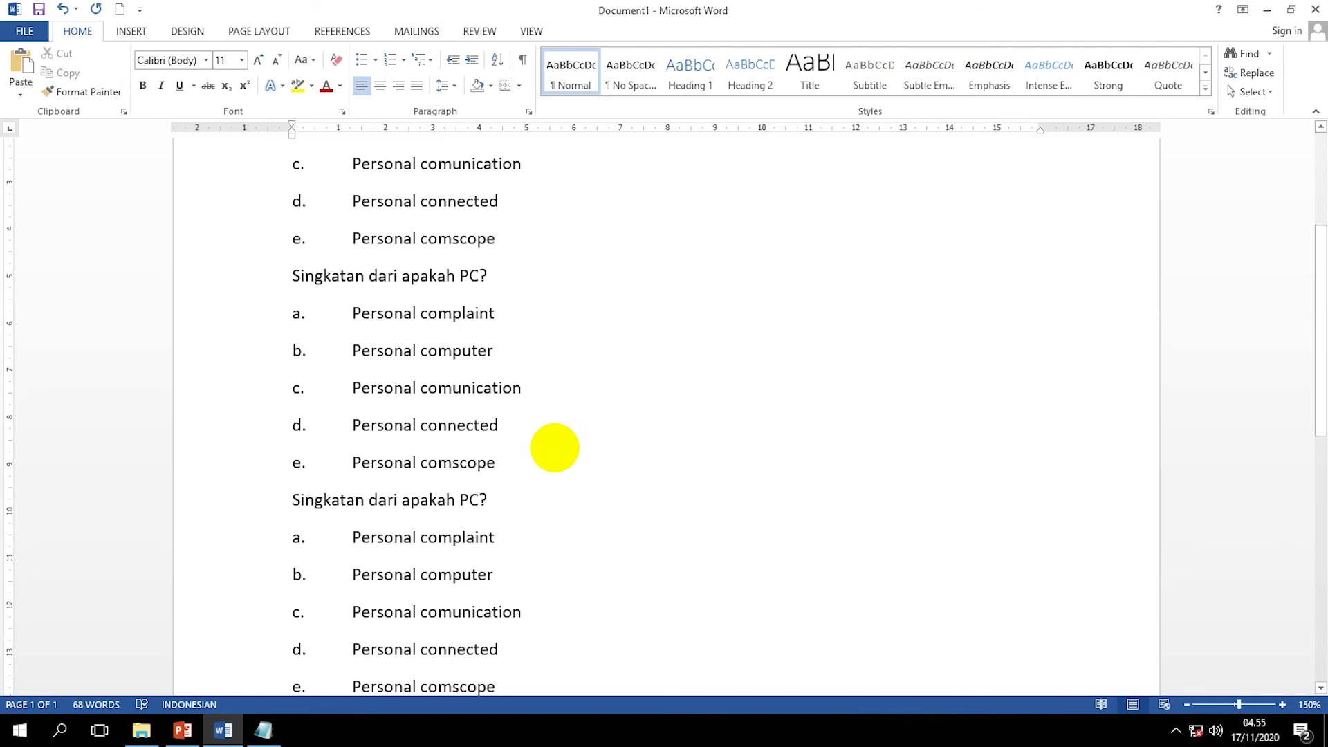
scroll(555, 443, "down", 8)
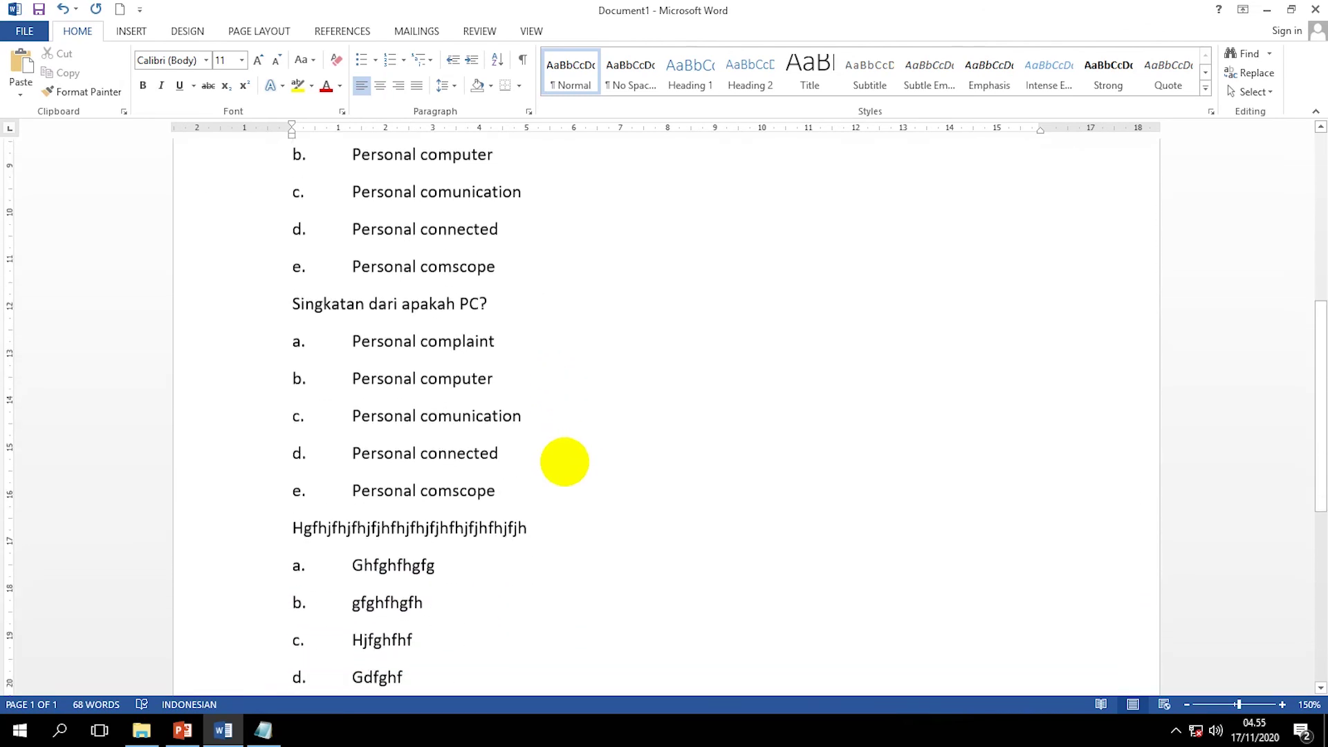
scroll(562, 461, "down", 1)
scroll(562, 462, "up", 3)
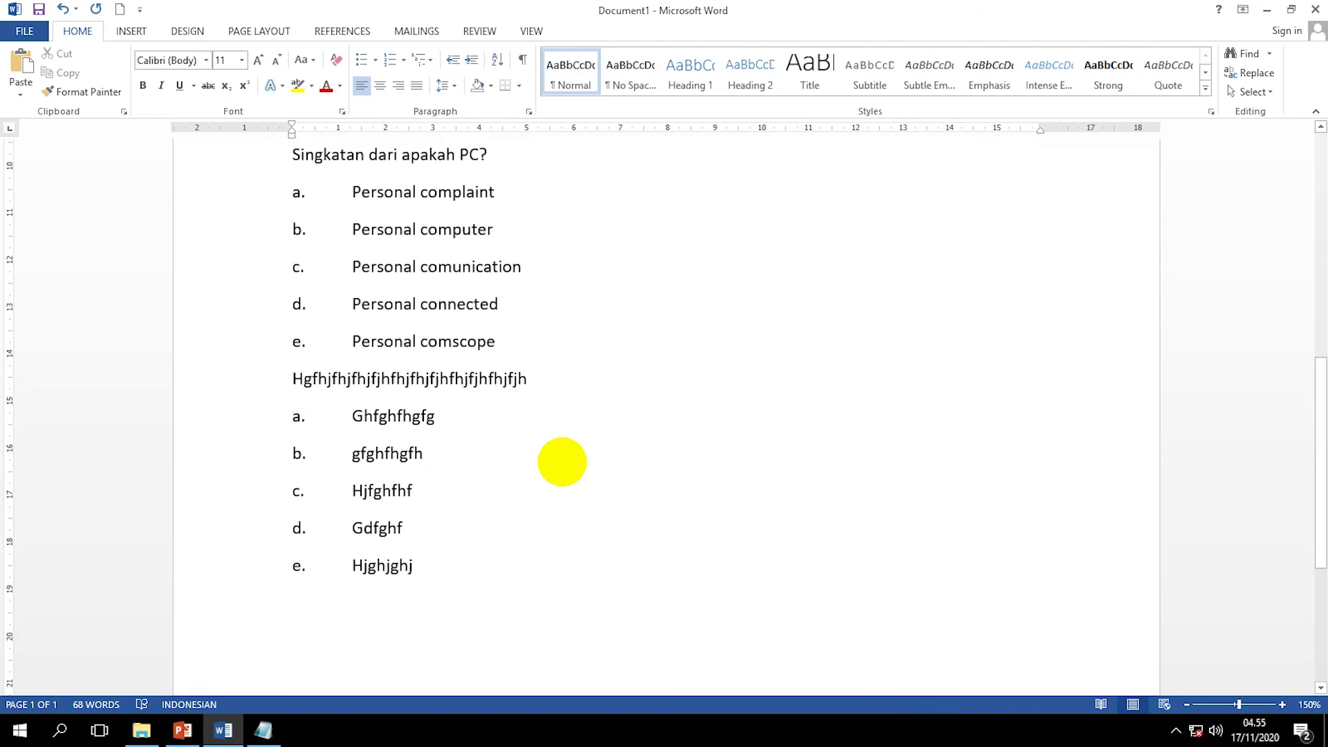
scroll(562, 462, "up", 5)
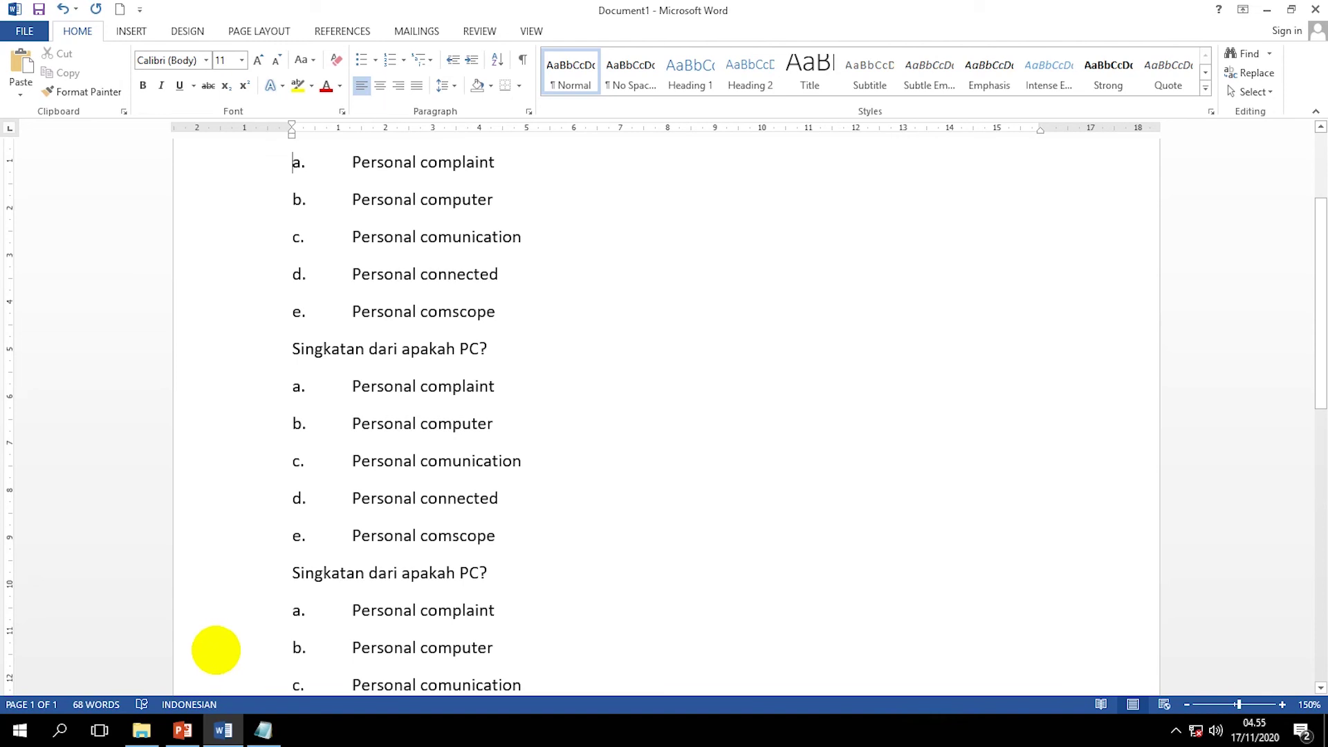
Switch to the PowerPoint presentation and bring the first slides' thumbnails into view
left_click(183, 731)
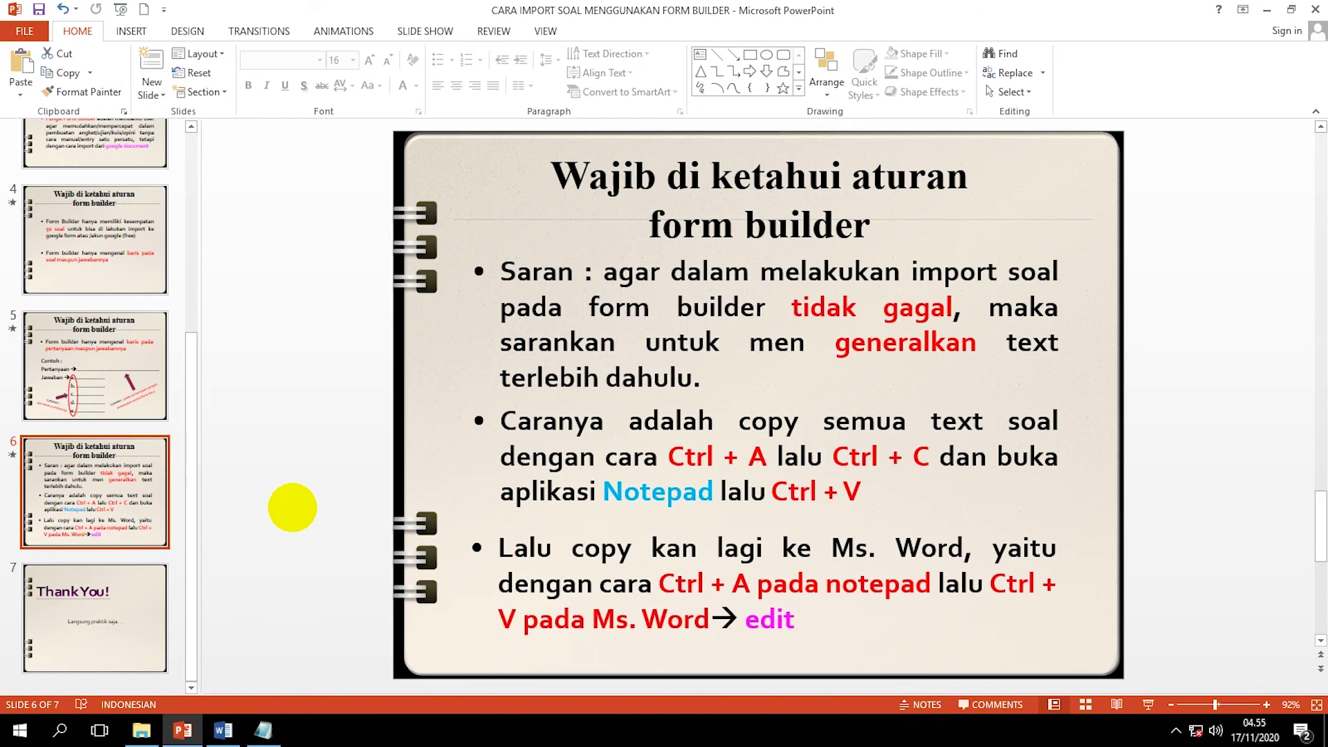
left_click_drag(193, 371, 216, 133)
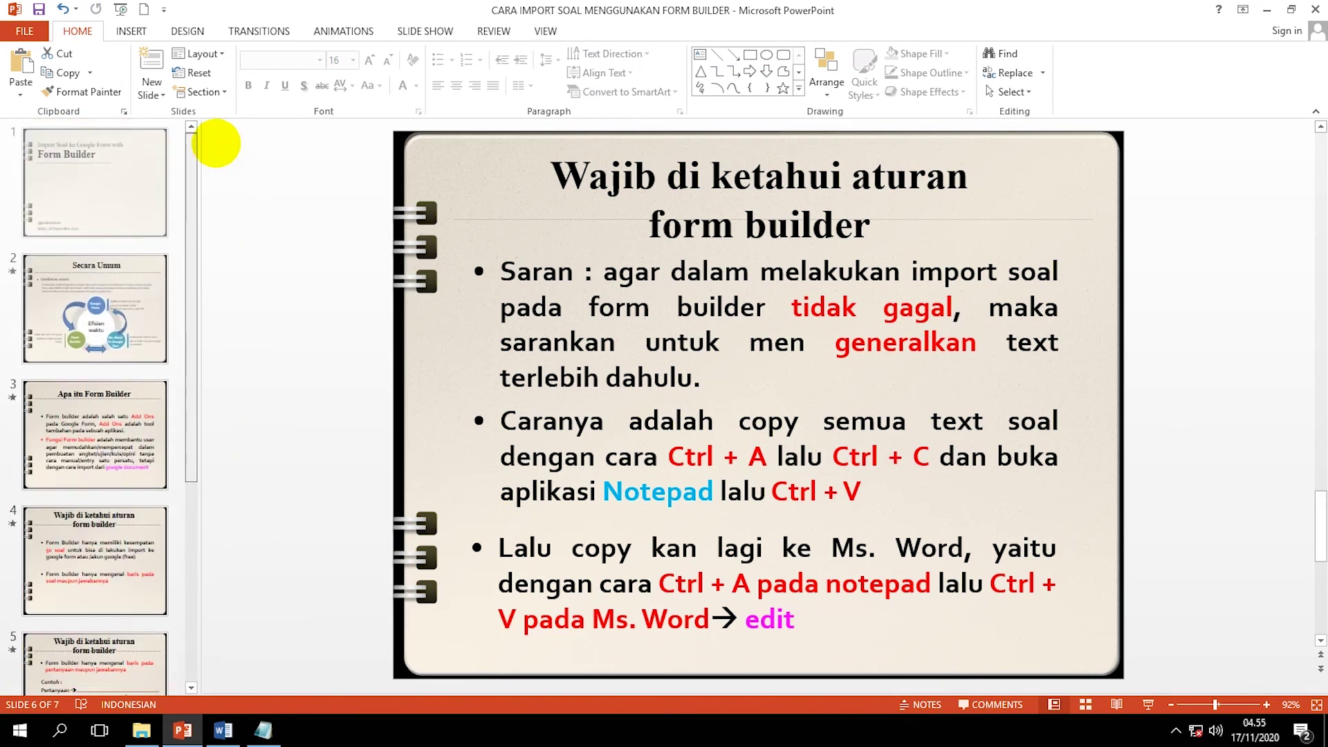